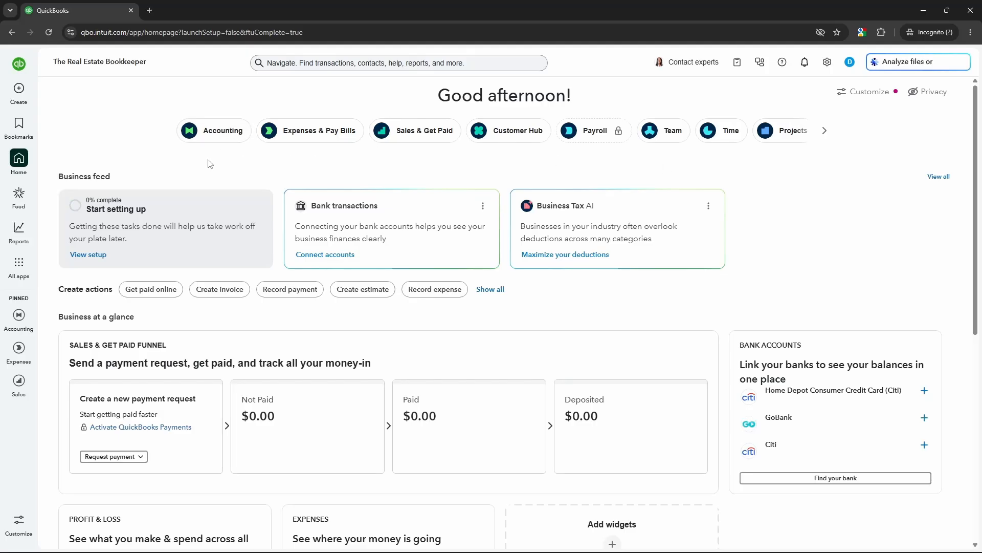
Open the chart of accounts from the Accounting app
left_click(25, 269)
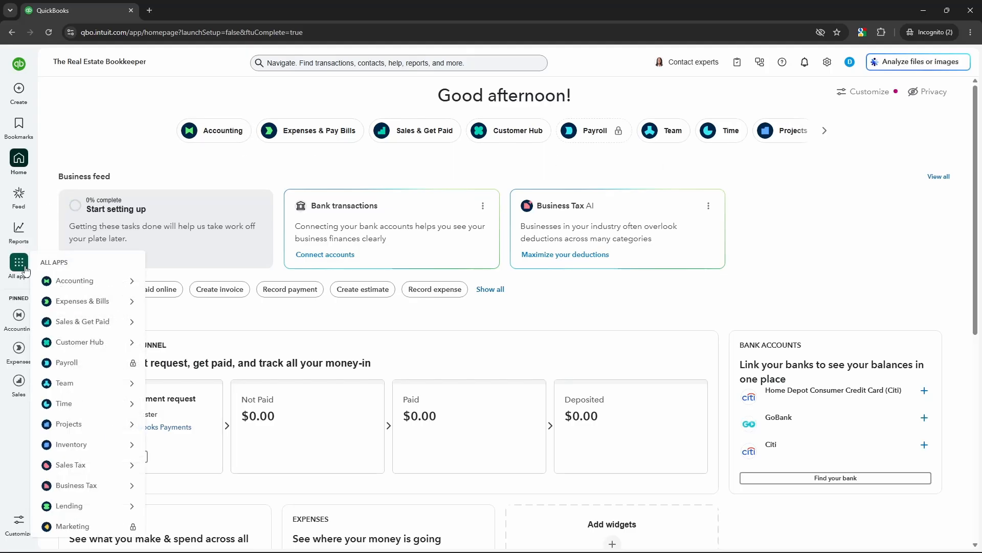
mouse_move(80, 281)
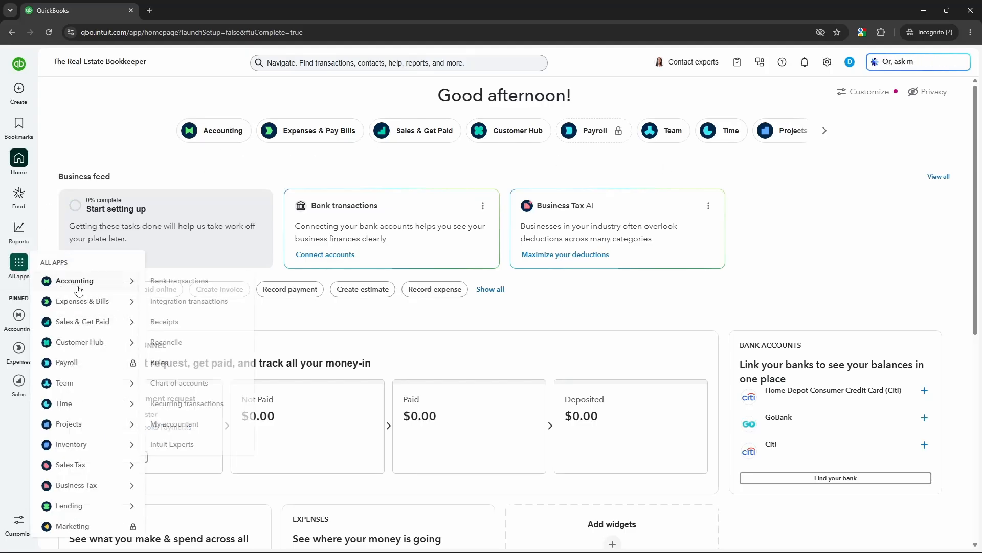
left_click(191, 384)
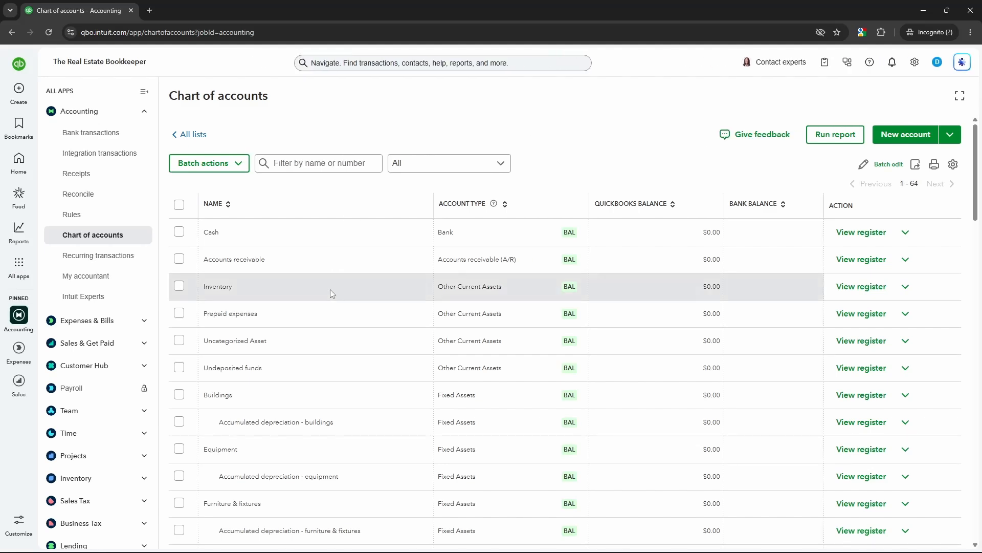
Make the Accumulated depreciation - buildings account and its parent Buildings account inactive
scroll(330, 289, "down", 2)
scroll(333, 284, "down", 1)
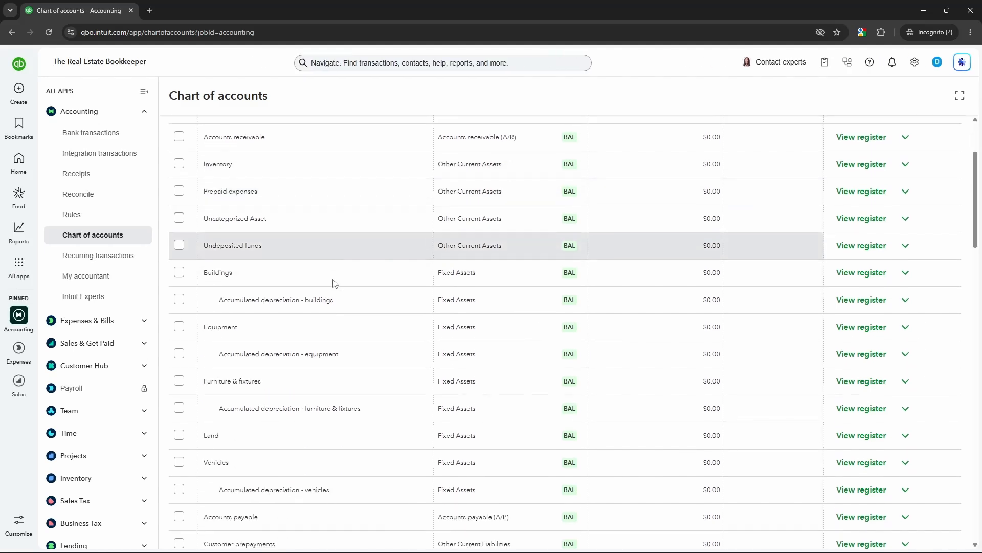
left_click(905, 268)
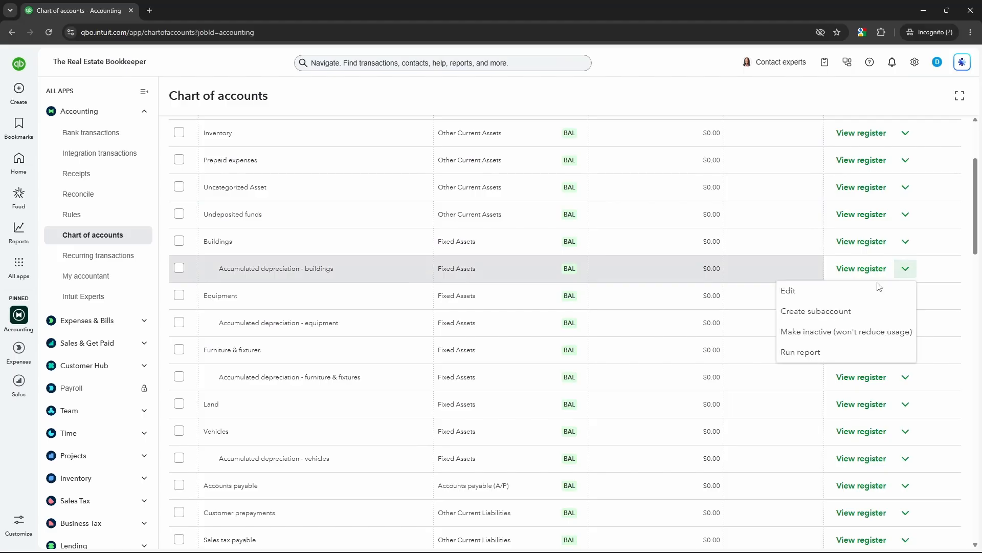
left_click(821, 332)
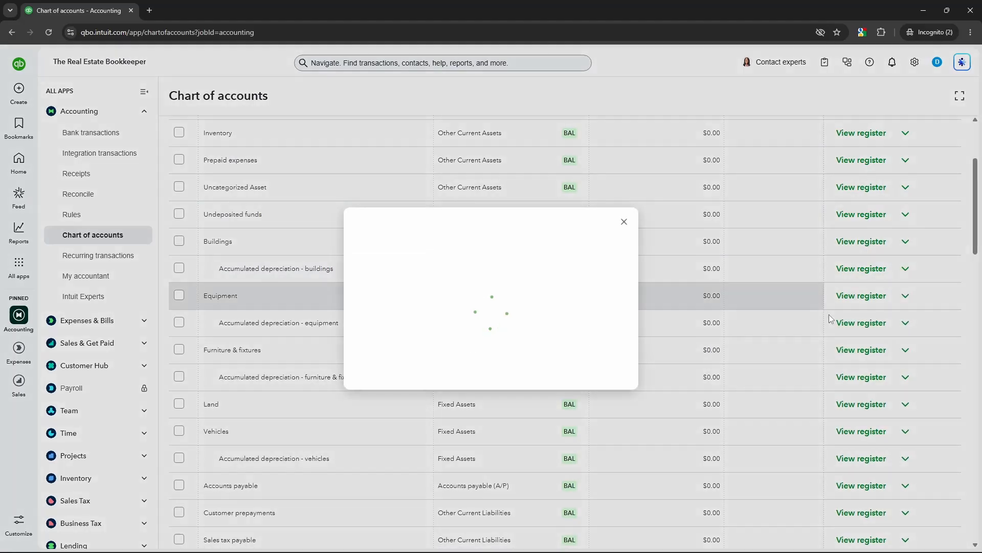
left_click(581, 358)
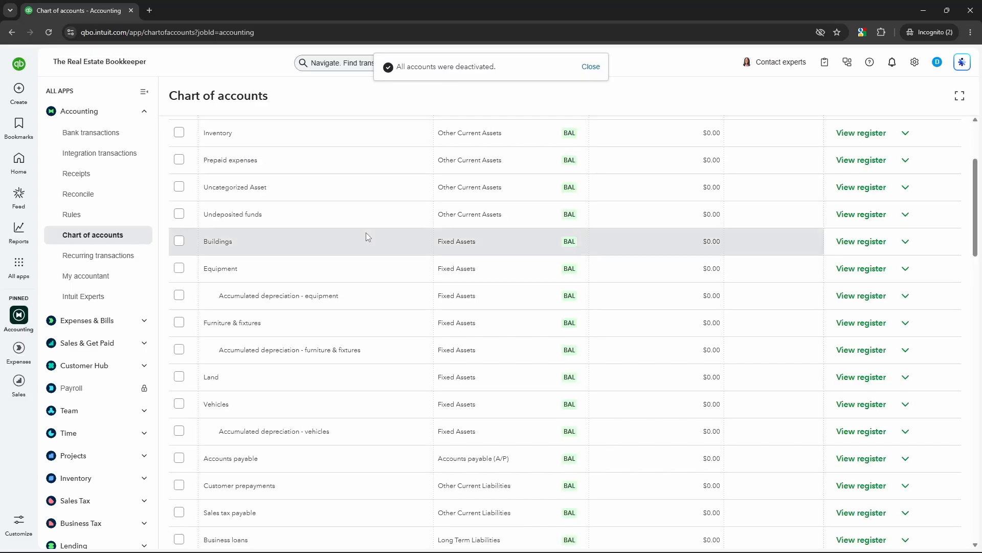
left_click(905, 240)
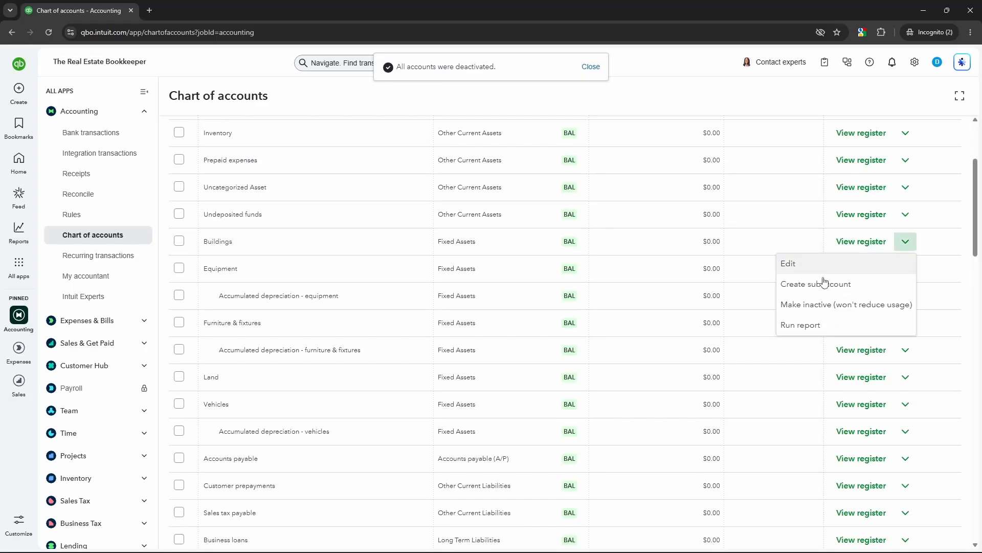
left_click(818, 309)
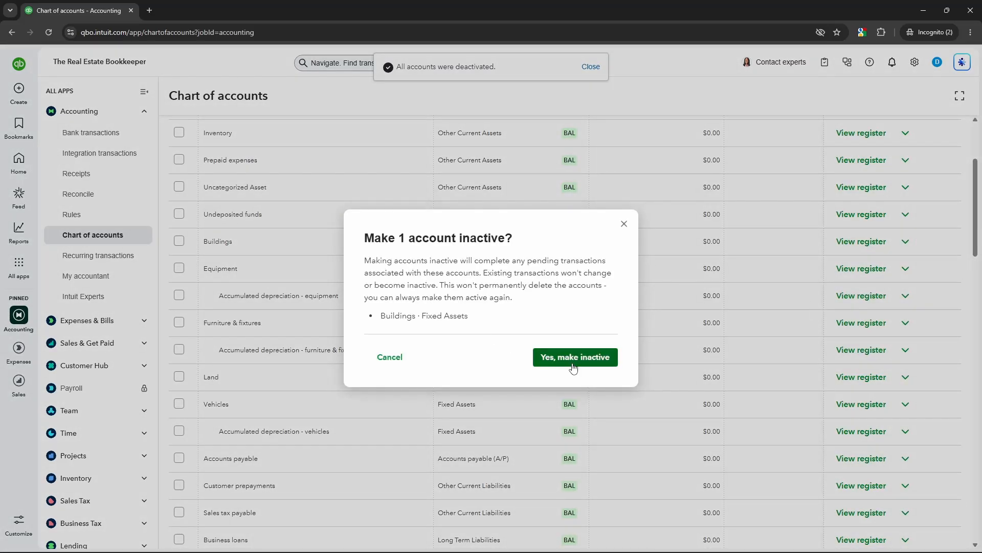
left_click(574, 367)
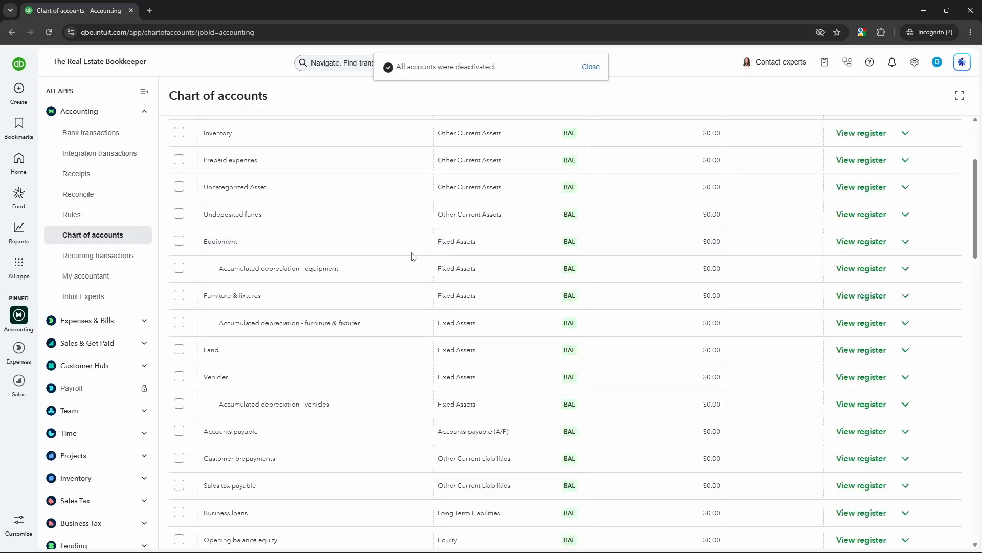
Make the Accumulated depreciation - equipment fixed asset account inactive
left_click(905, 268)
left_click(822, 333)
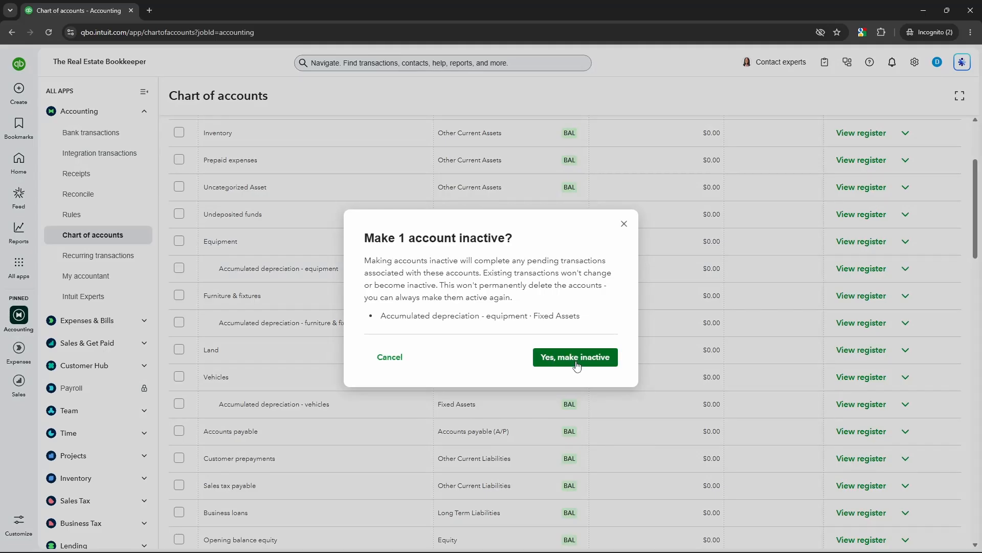
left_click(578, 362)
Make the Labor cost of goods sold account and the Contract labor expense account inactive
left_click(892, 418)
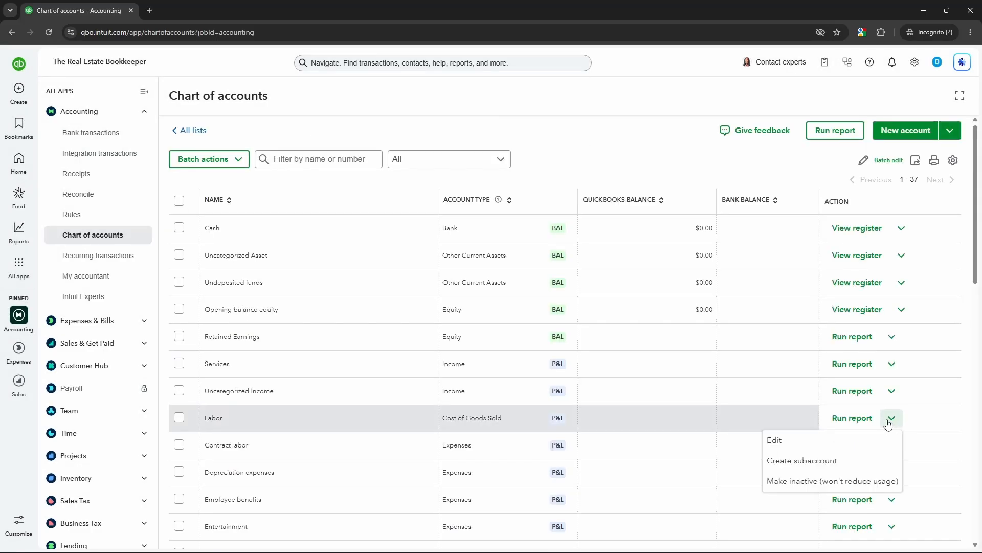
left_click(889, 471)
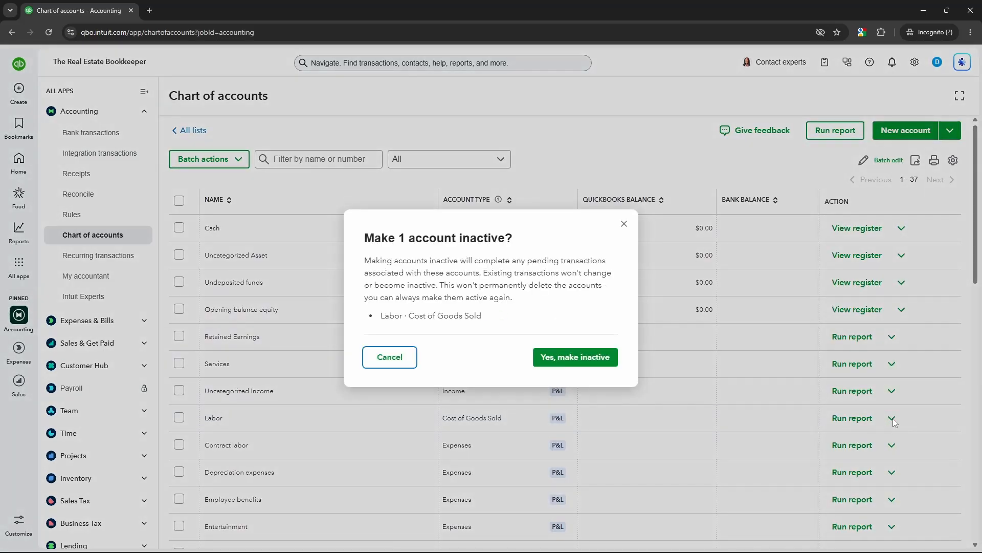
key("Return")
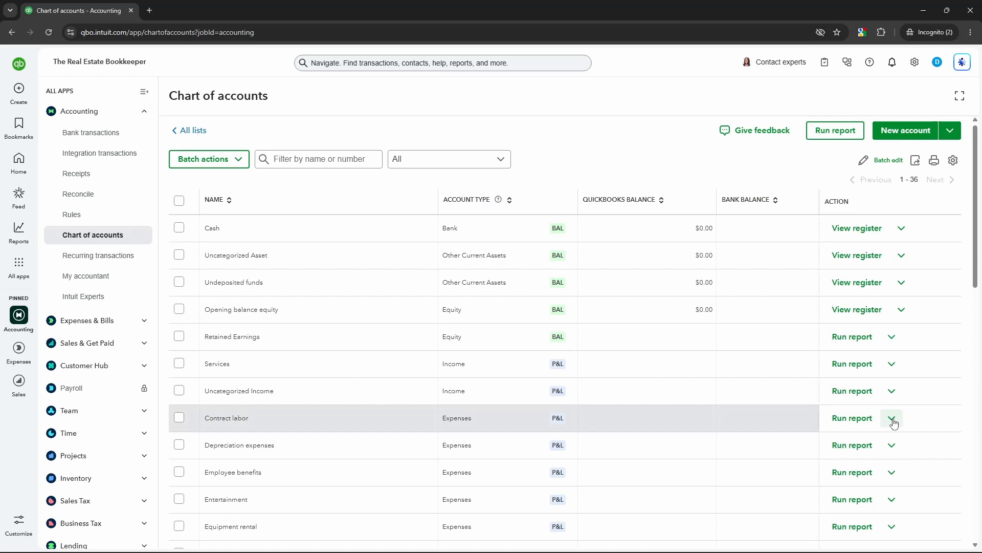
left_click(891, 418)
left_click(839, 481)
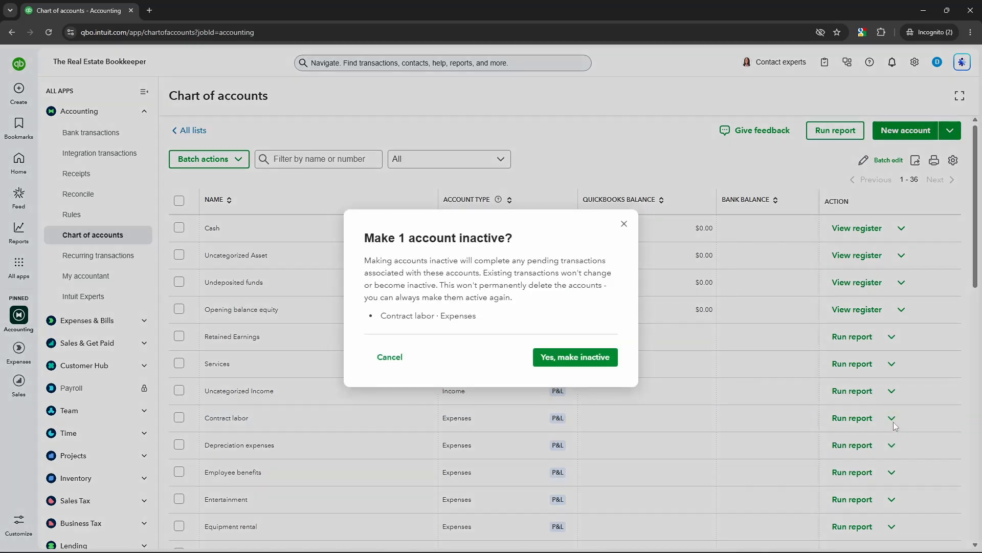
key("Return")
Make the Depreciation expenses account inactive
left_click(893, 424)
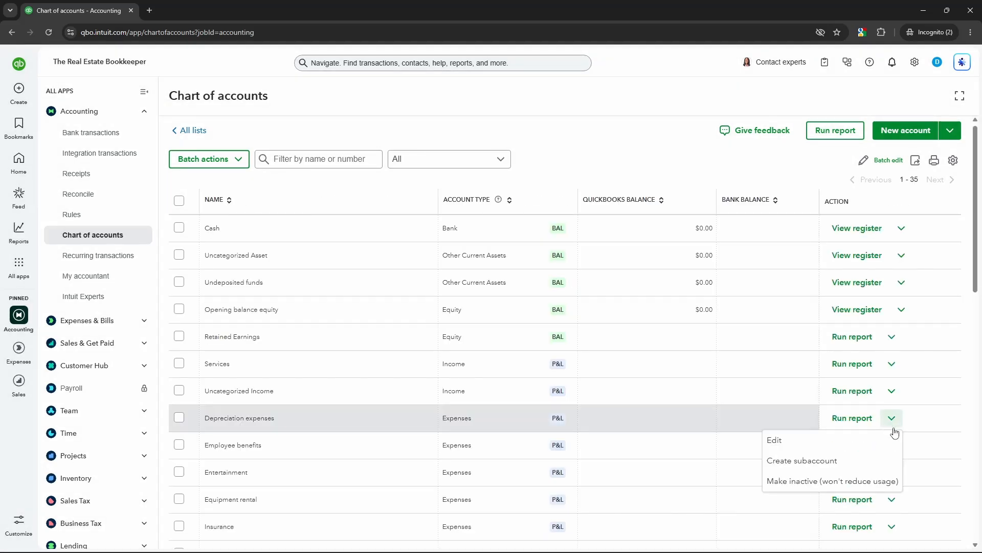
left_click(884, 481)
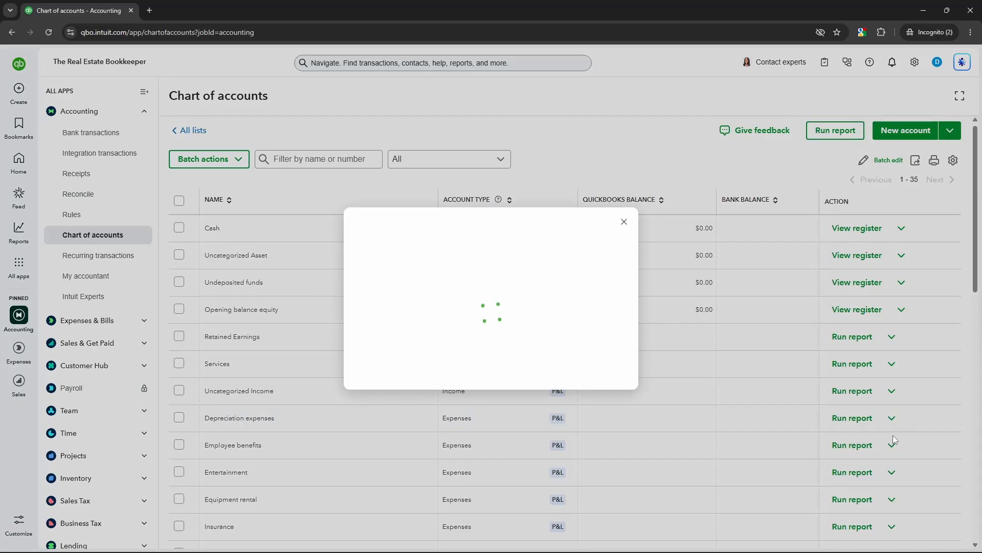
key("Tab")
key("Tab")
key("Return")
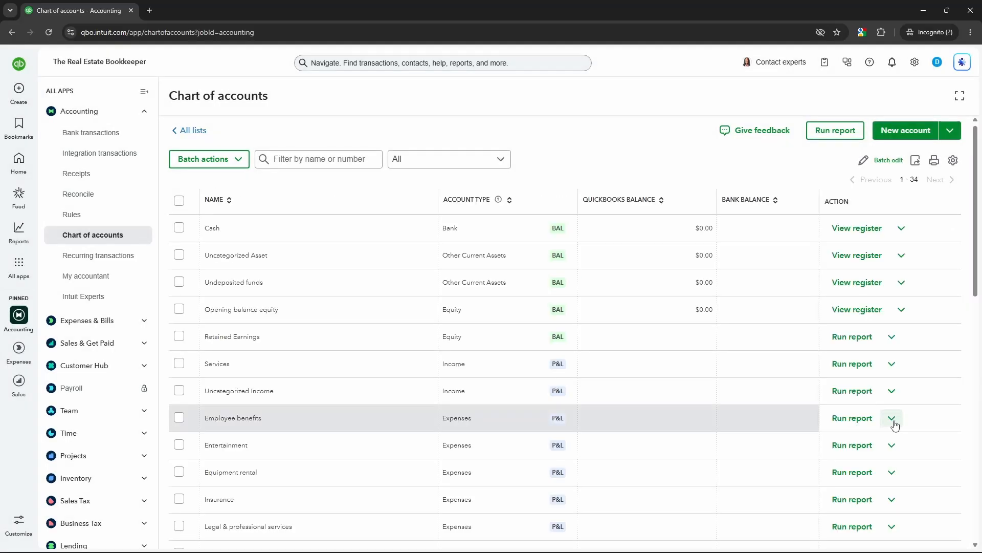
Make the Employee benefits expense account inactive
left_click(891, 418)
left_click(883, 480)
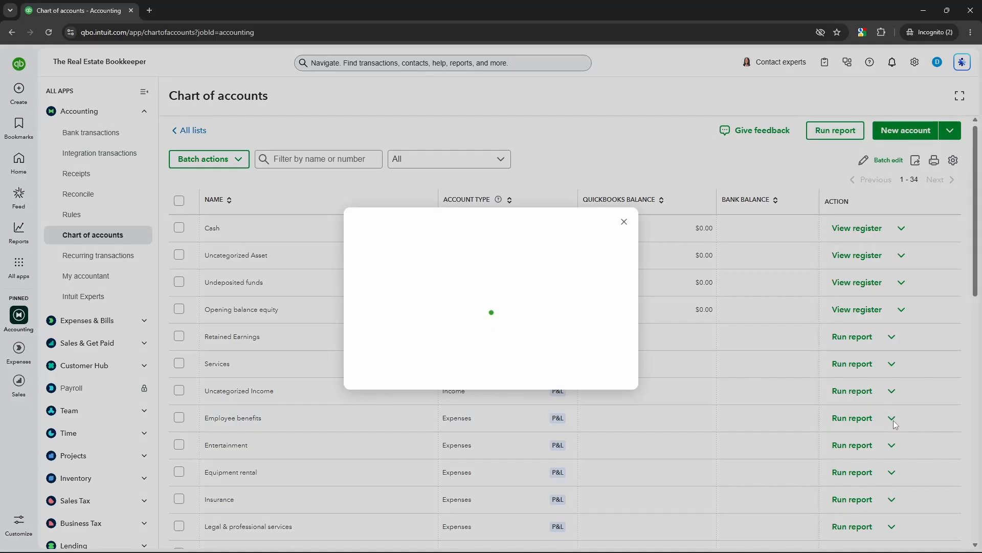
key("Tab")
key("Tab")
key("Return")
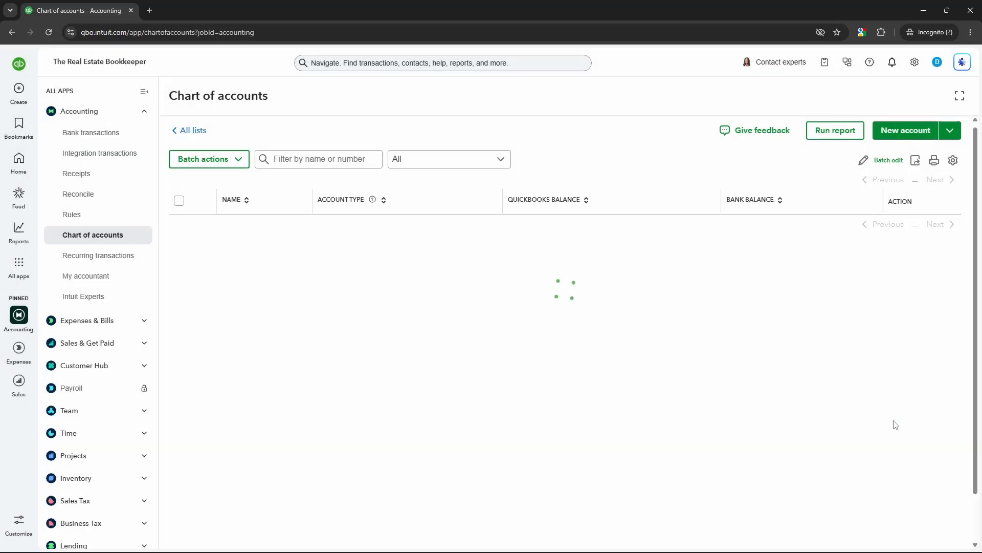
Expand the chart of accounts to full view and check the actions available for Services and Uncategorized Income
left_click(965, 101)
left_click(866, 334)
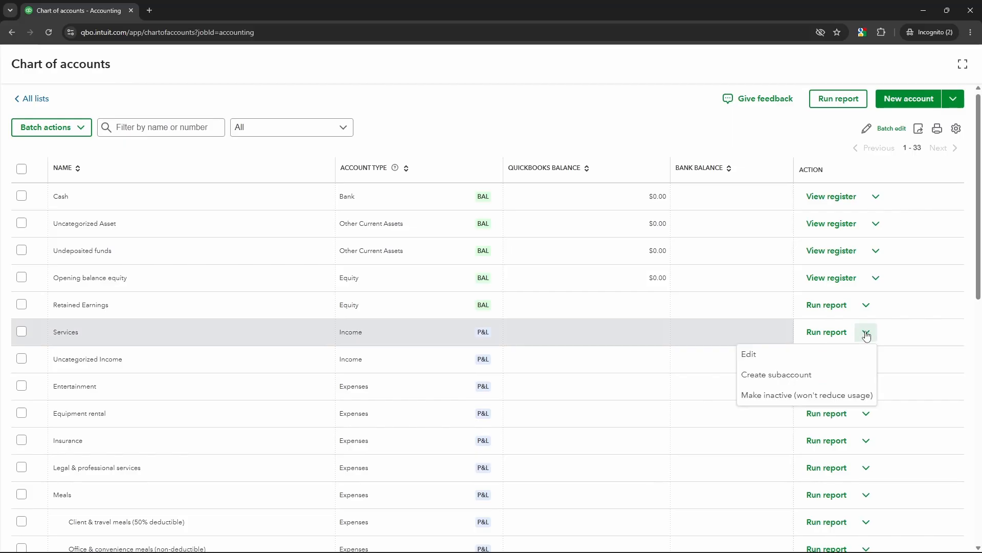
left_click(866, 334)
left_click(868, 362)
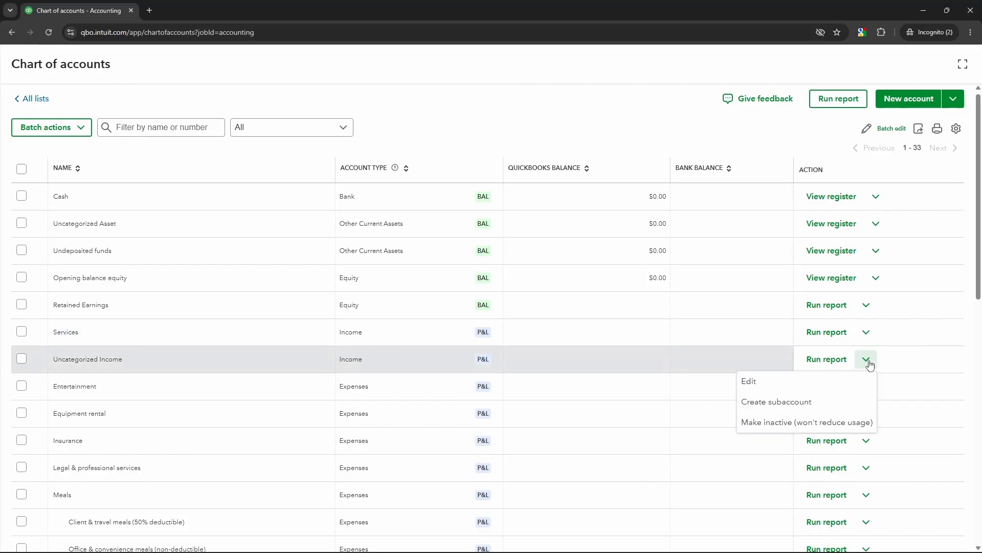
left_click(870, 364)
Make the Entertainment and Insurance expense accounts inactive
left_click(868, 387)
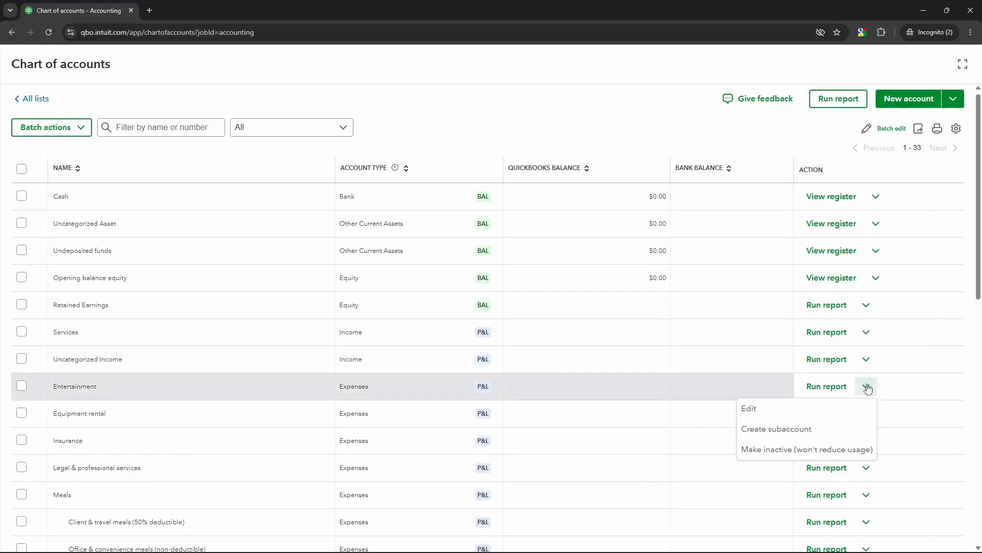
left_click(851, 449)
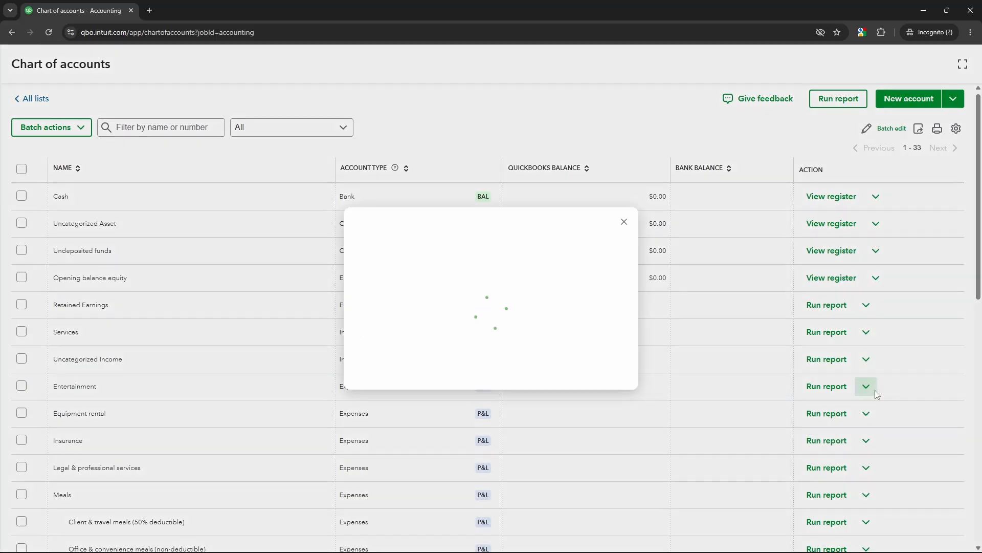
key("Return")
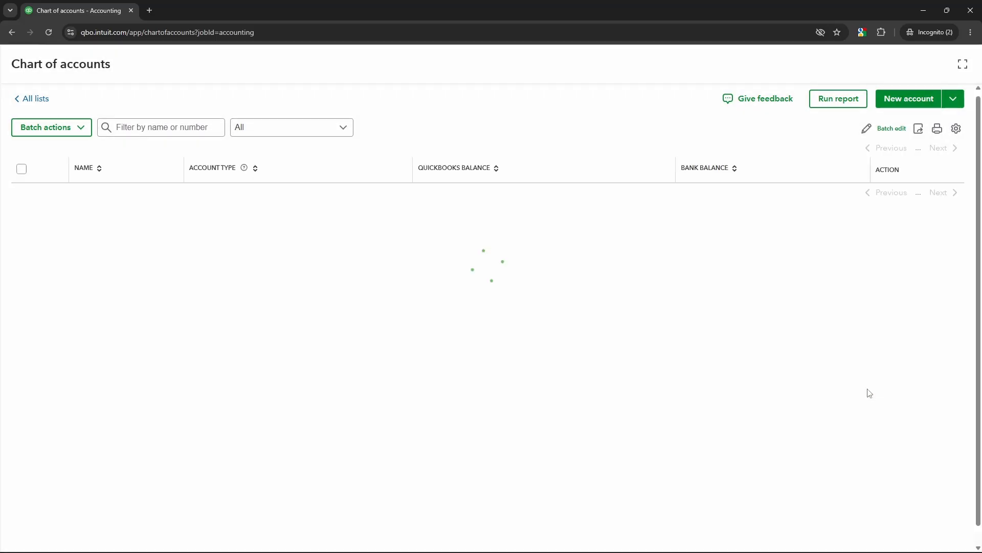
left_click(867, 412)
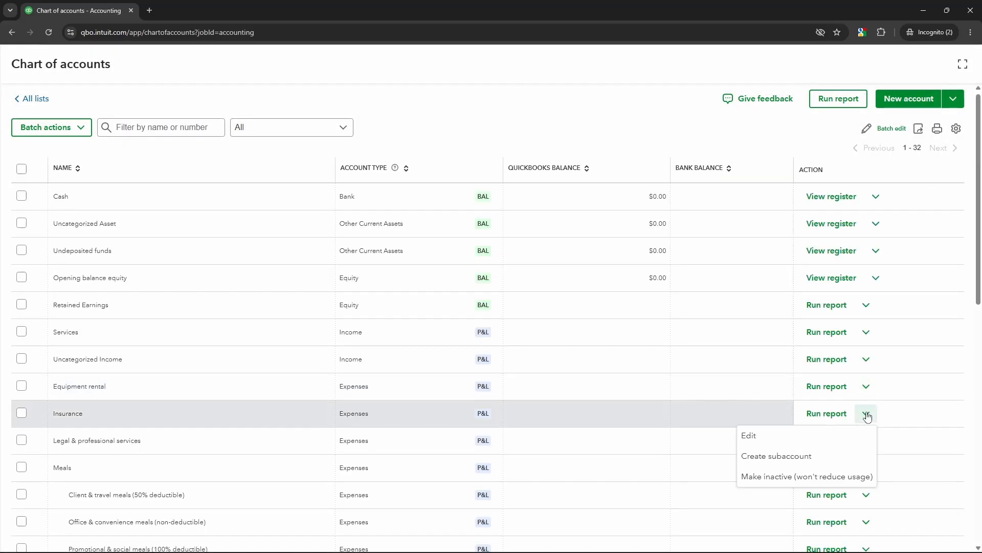
left_click(854, 474)
key("Return")
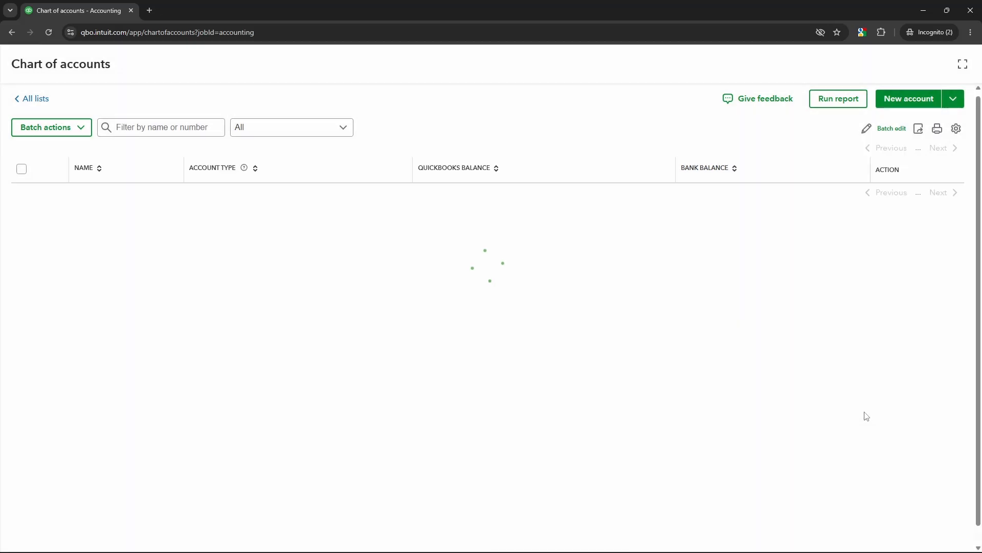
Make the Meals, Repairs & maintenance, Taxes and licenses (non-payroll) and Travel expense accounts inactive
left_click(867, 441)
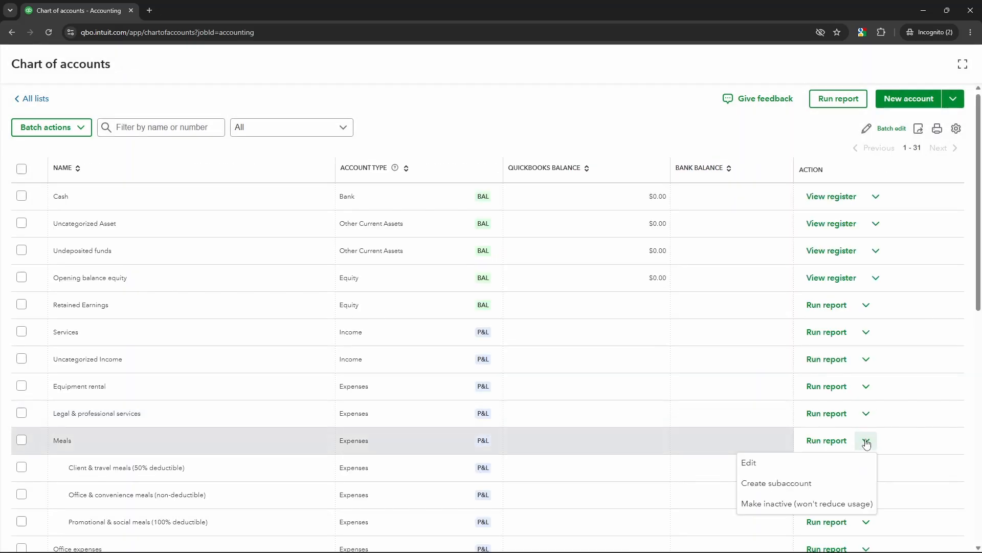
left_click(843, 507)
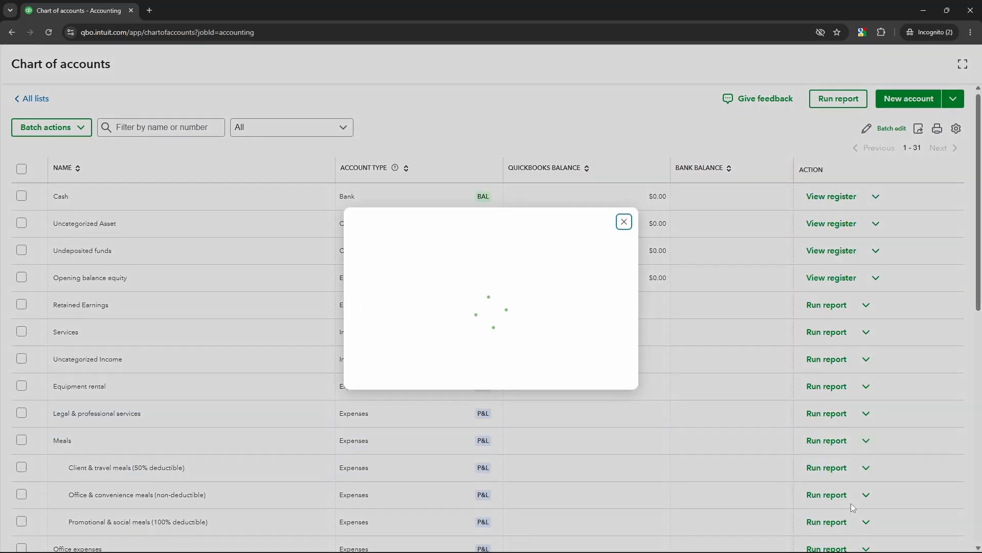
left_click(857, 368)
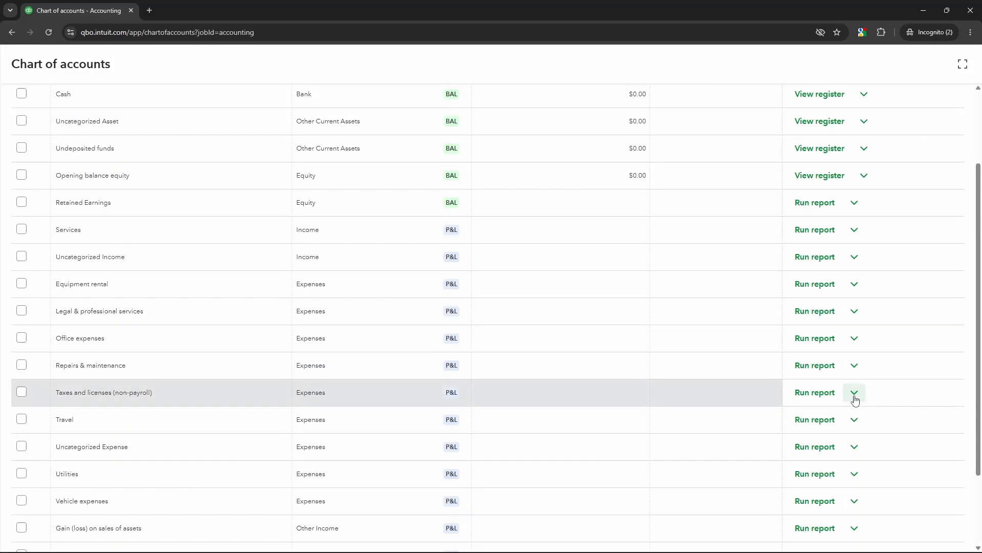
left_click(854, 393)
left_click(855, 419)
left_click(855, 421)
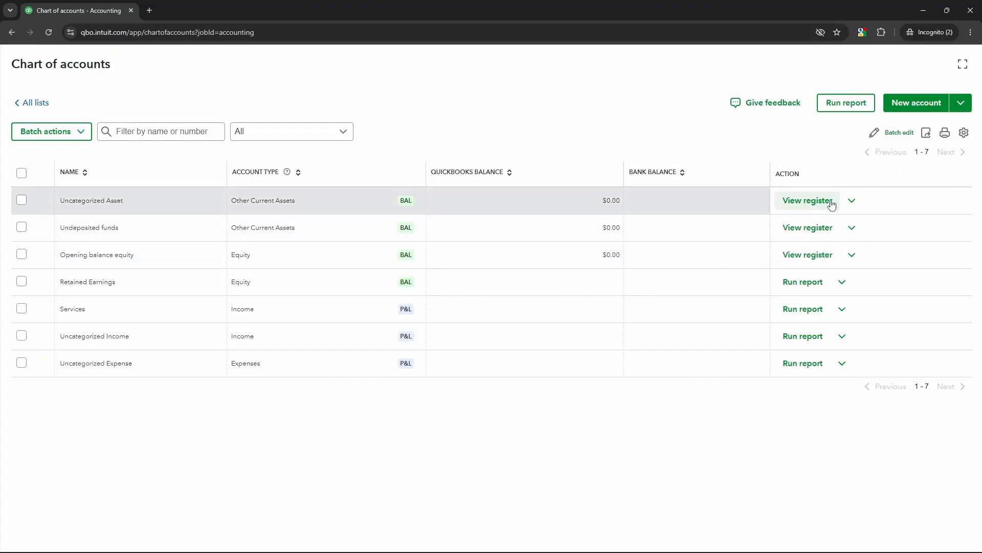
Make the Cash bank account inactive and try to make the Uncategorized Asset account inactive as well
left_click(852, 200)
left_click(822, 244)
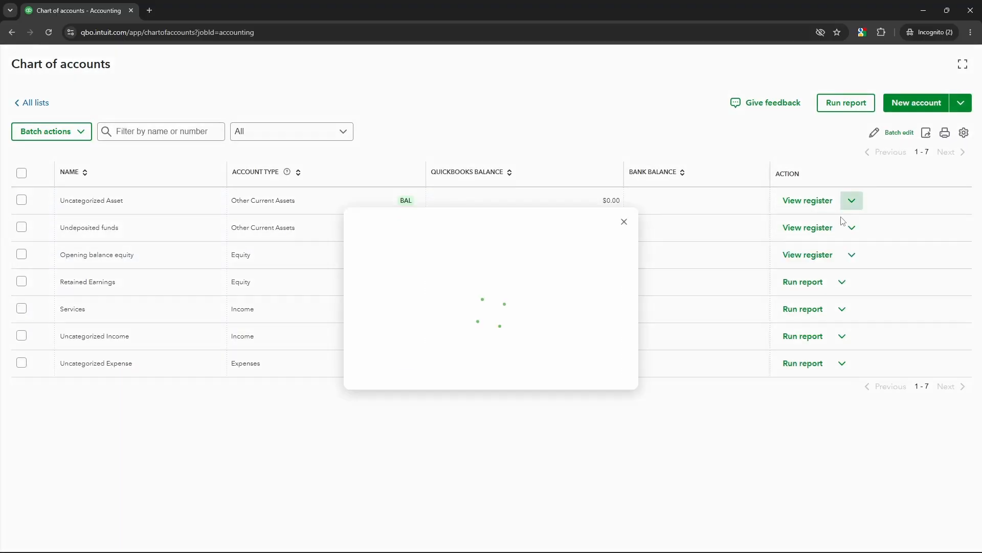
key("Tab")
key("Tab")
key("Return")
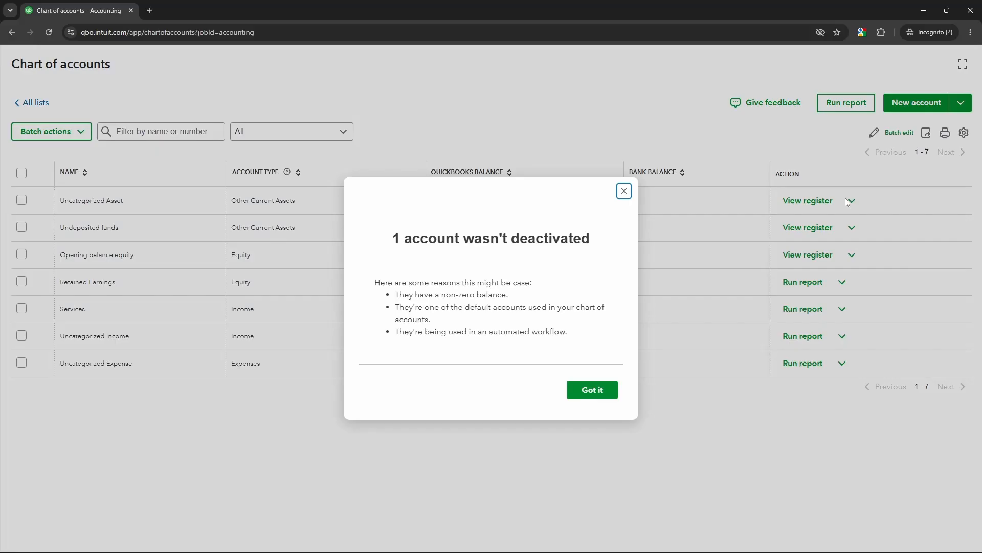
key("Return")
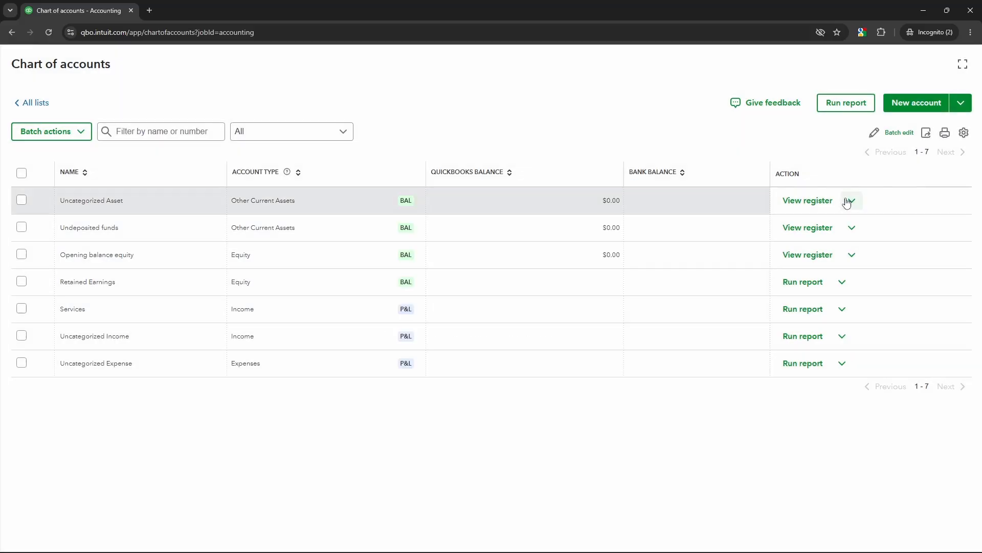
Try to make the Undeposited funds and Uncategorized Expense accounts inactive
left_click(852, 228)
left_click(792, 290)
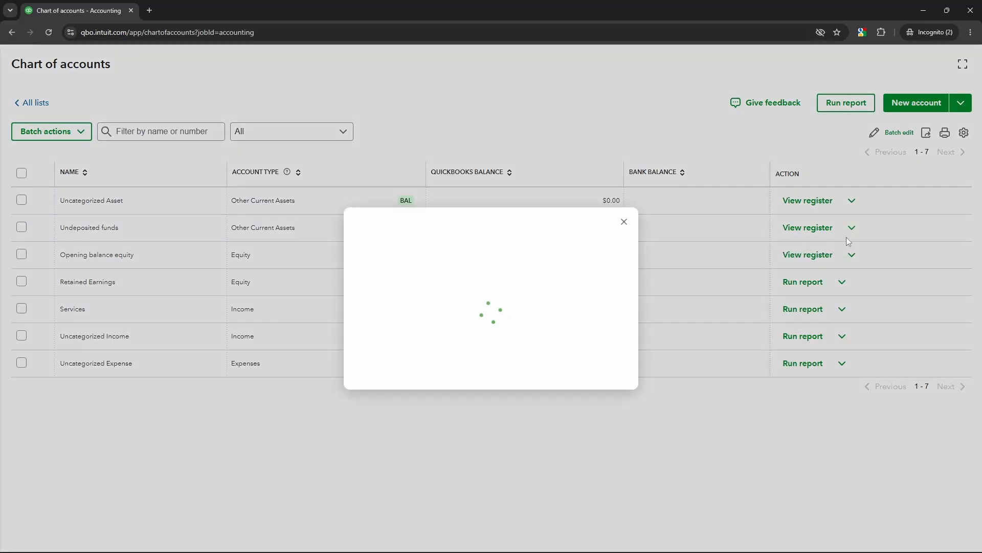
key("Return")
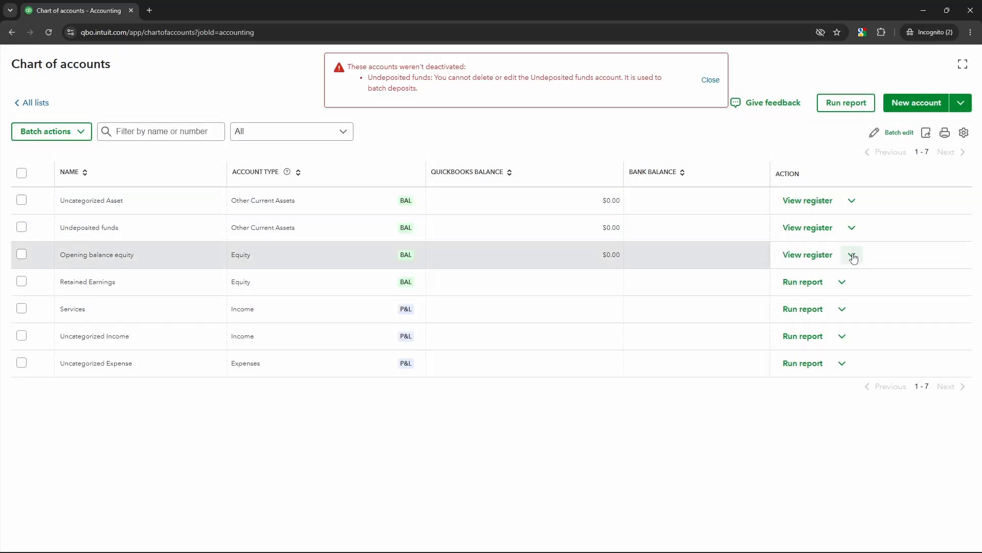
left_click(709, 81)
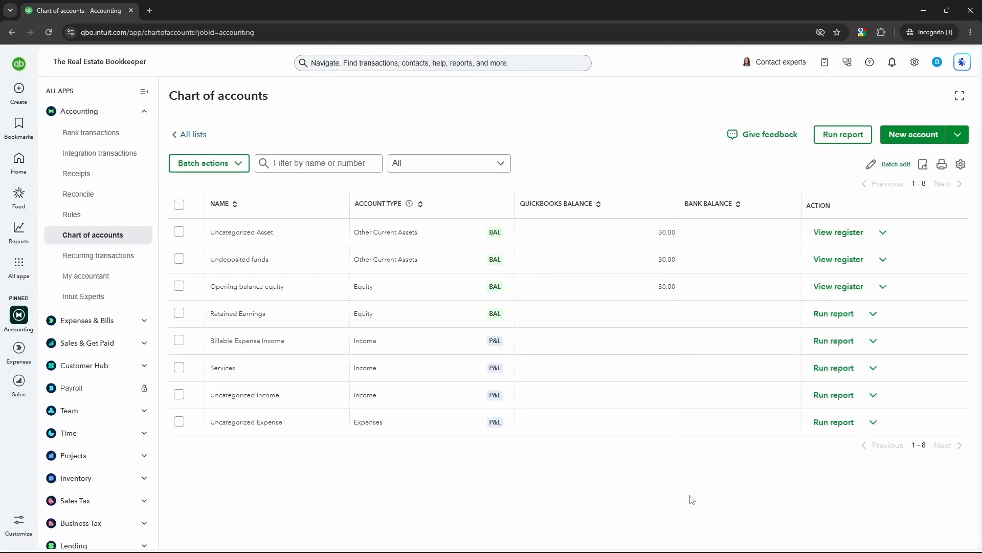
Start a chart of accounts import and upload the file "RealEstateBookkeeper.com — Real Estate Chart Of Accounts - COA.csv" from Downloads
left_click(956, 137)
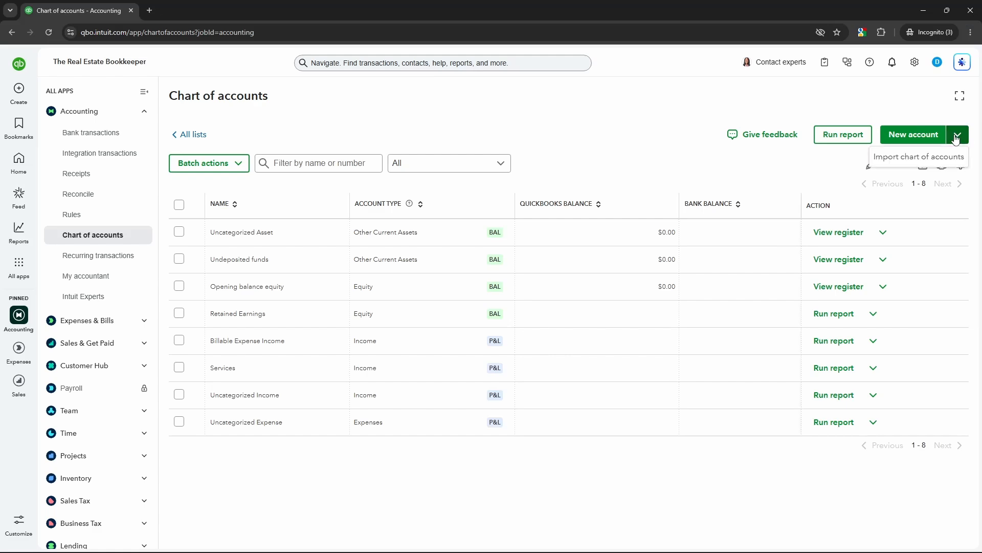
left_click(910, 158)
left_click(580, 292)
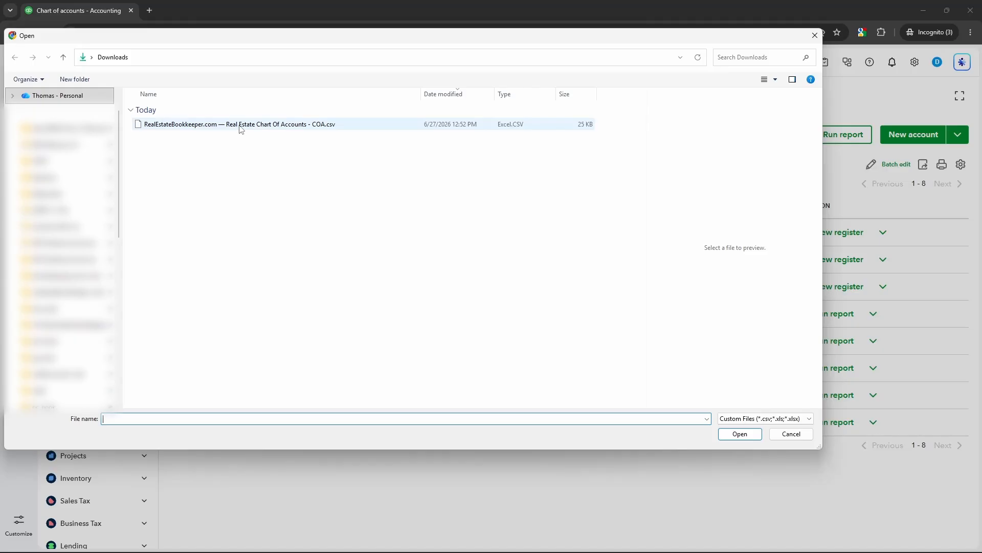
left_click(240, 128)
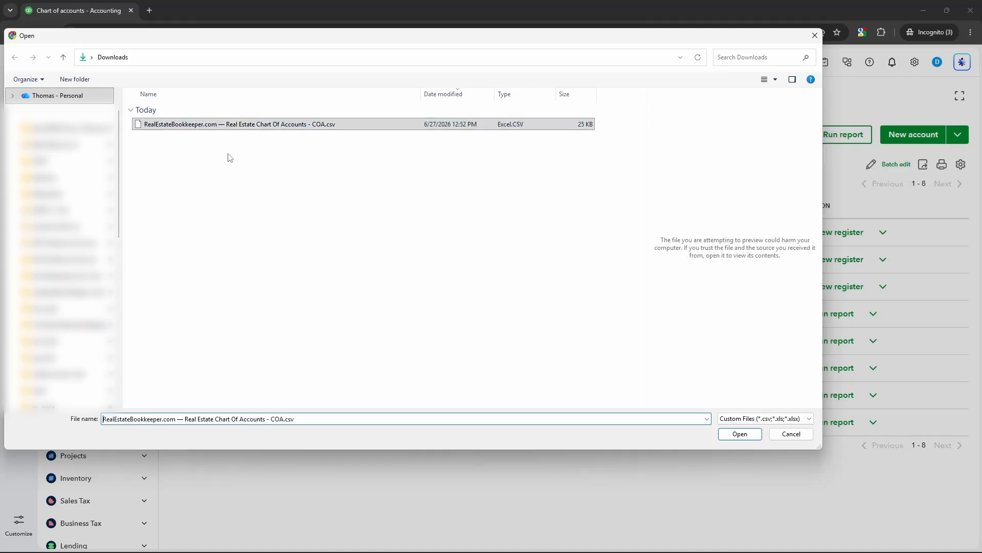
left_click(747, 434)
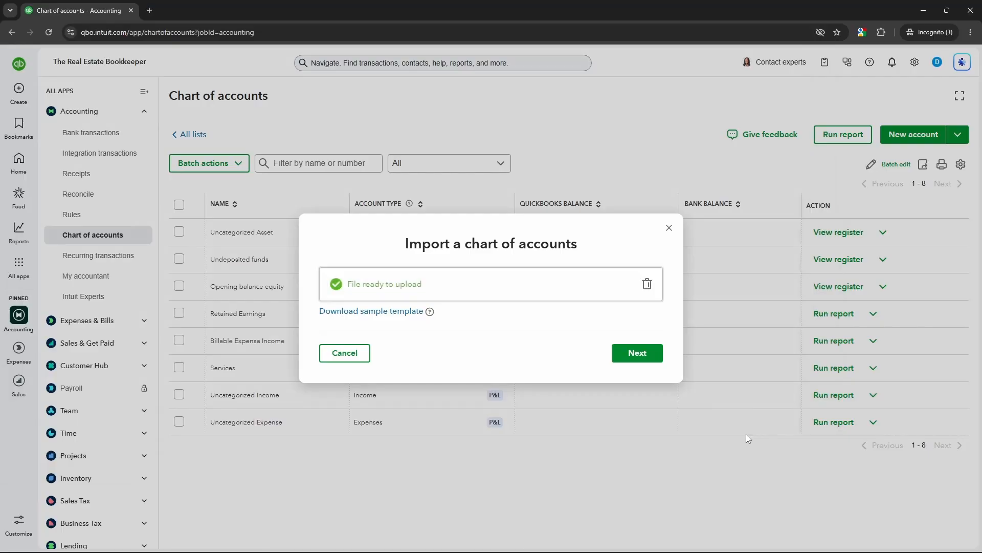
left_click(637, 355)
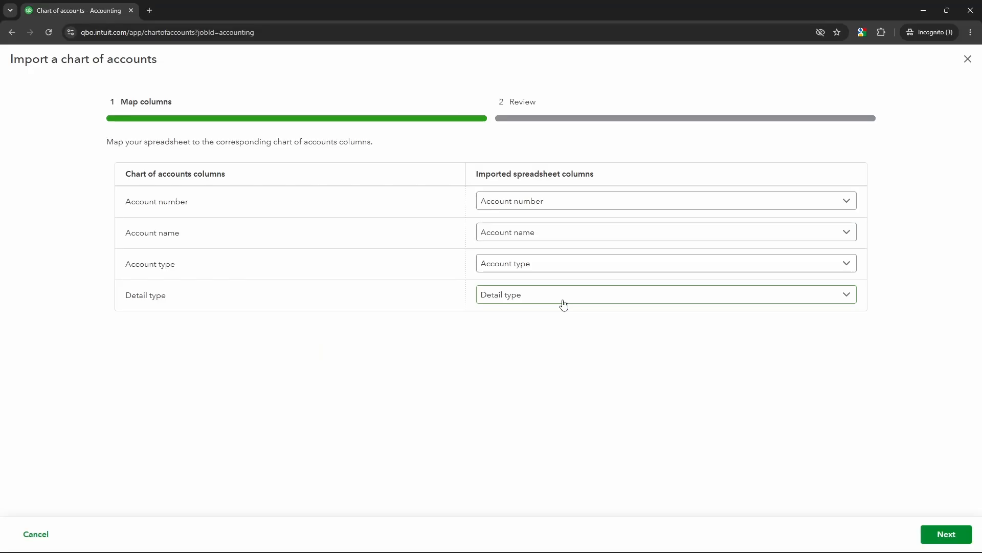
Accept the matching column mapping, complete the chart of accounts import and look through the imported accounts
left_click(940, 535)
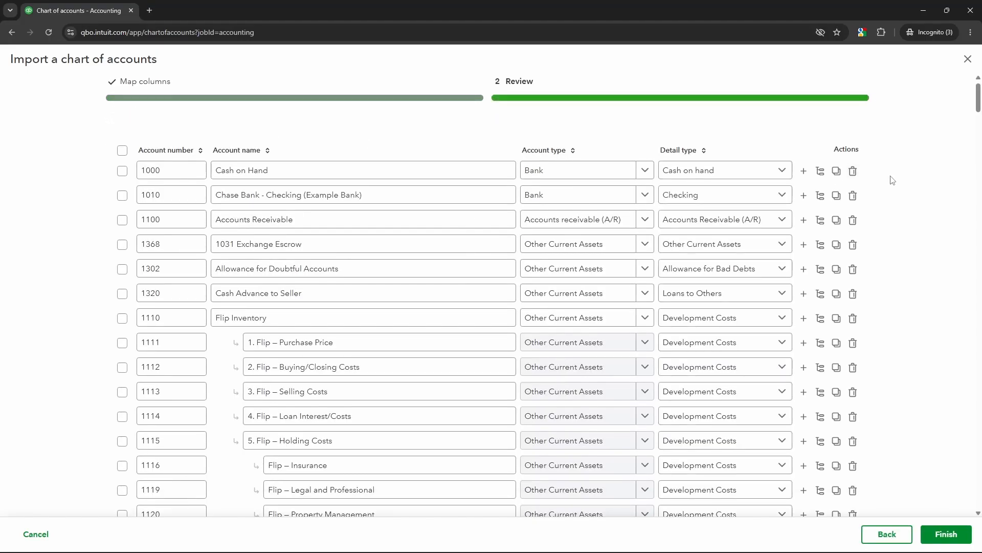
left_click_drag(978, 91, 947, 213)
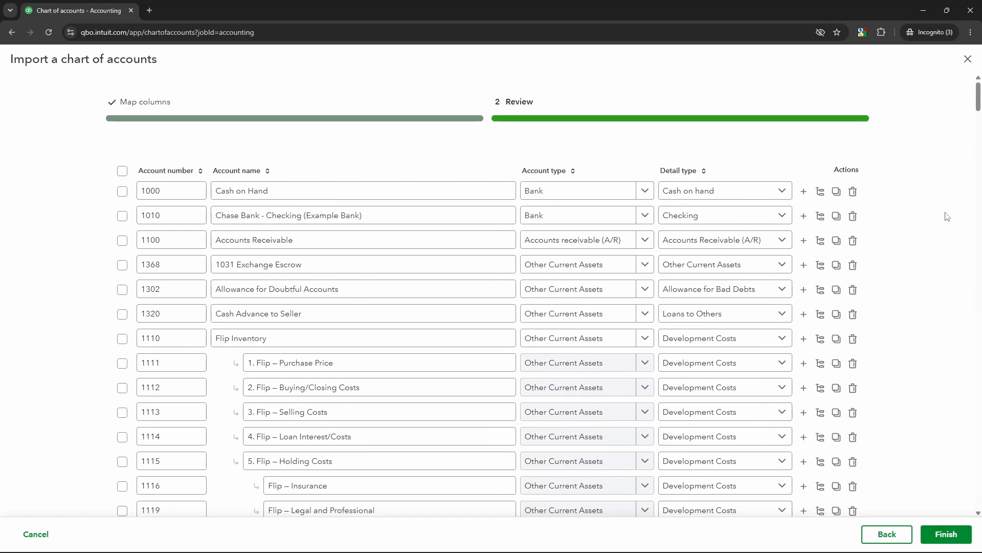
left_click(945, 533)
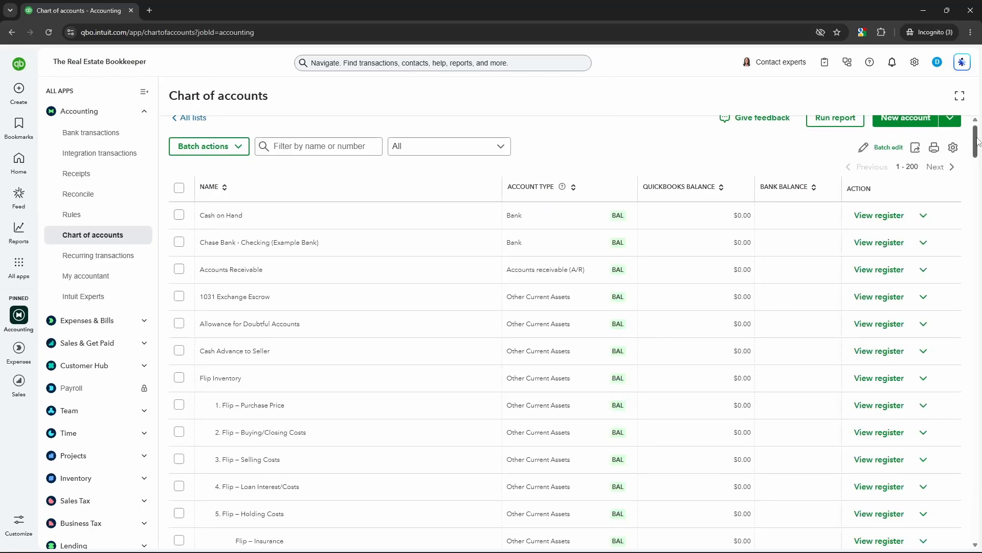
scroll(975, 155, "down", 4)
left_click_drag(976, 157, 523, 223)
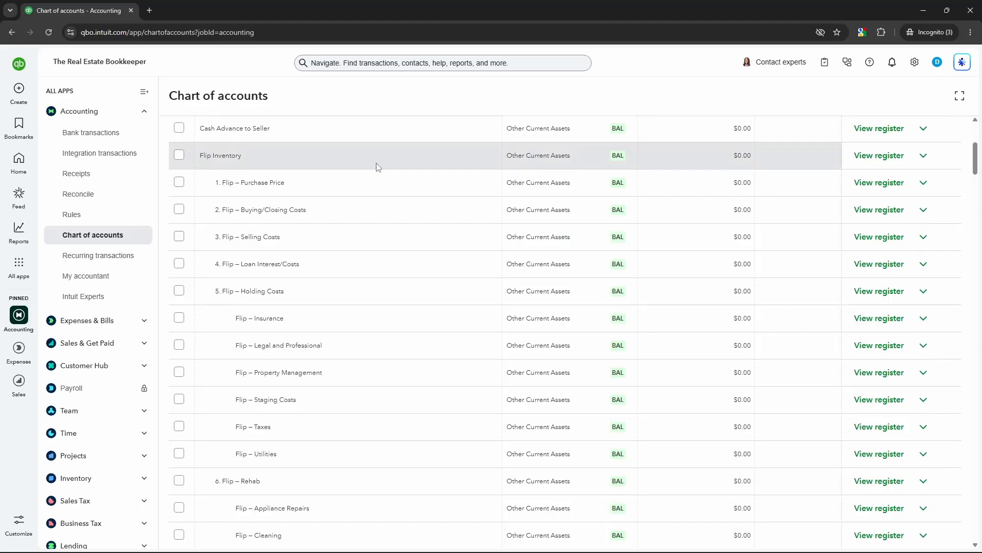
scroll(460, 154, "up", 5)
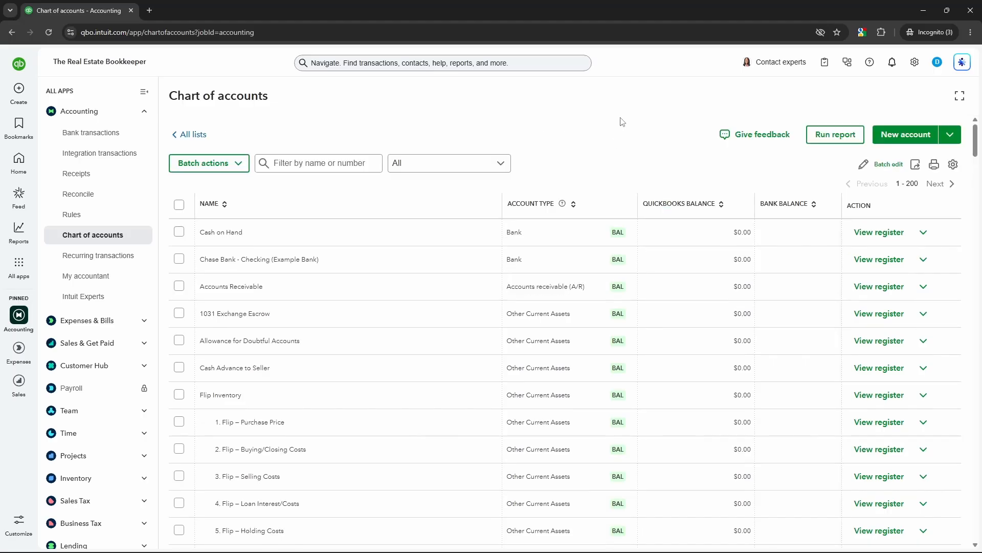
Set the company's accounting method to Cash in the advanced account settings and save it
left_click(915, 62)
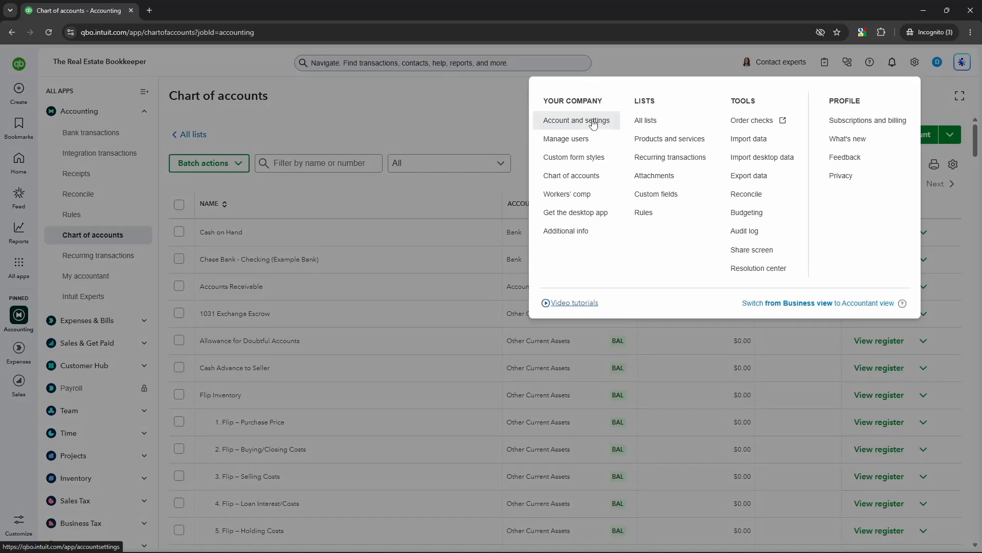
left_click(593, 123)
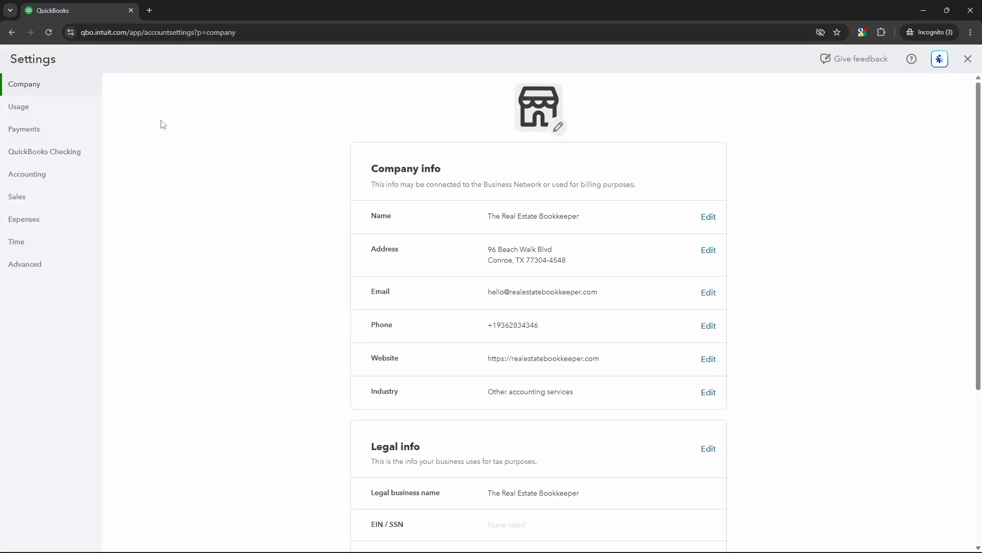
left_click(48, 269)
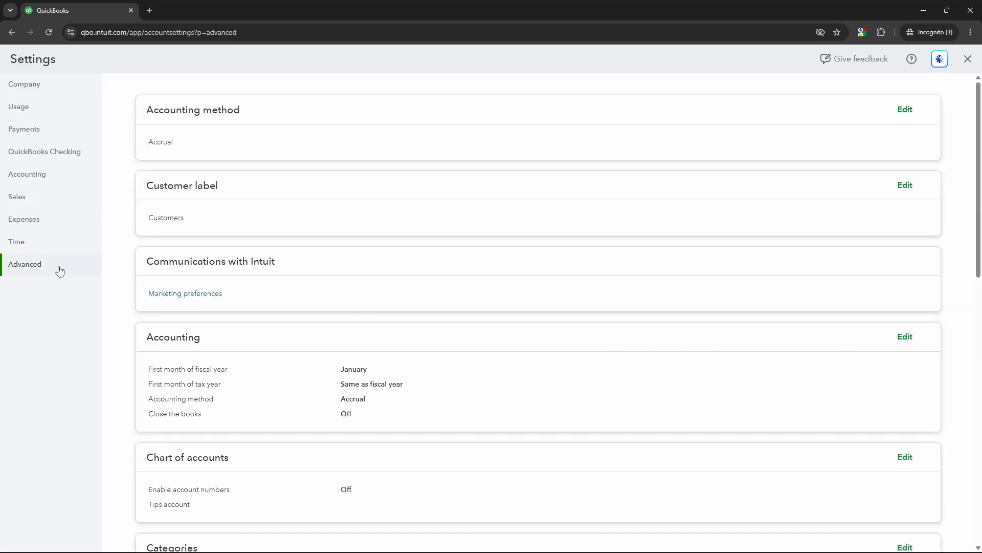
left_click(627, 142)
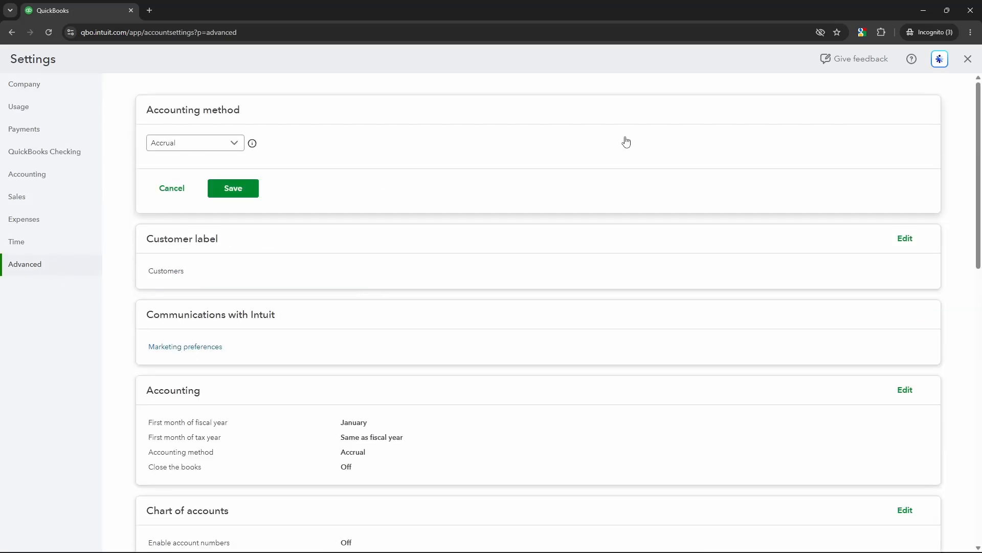
left_click(197, 145)
left_click(183, 184)
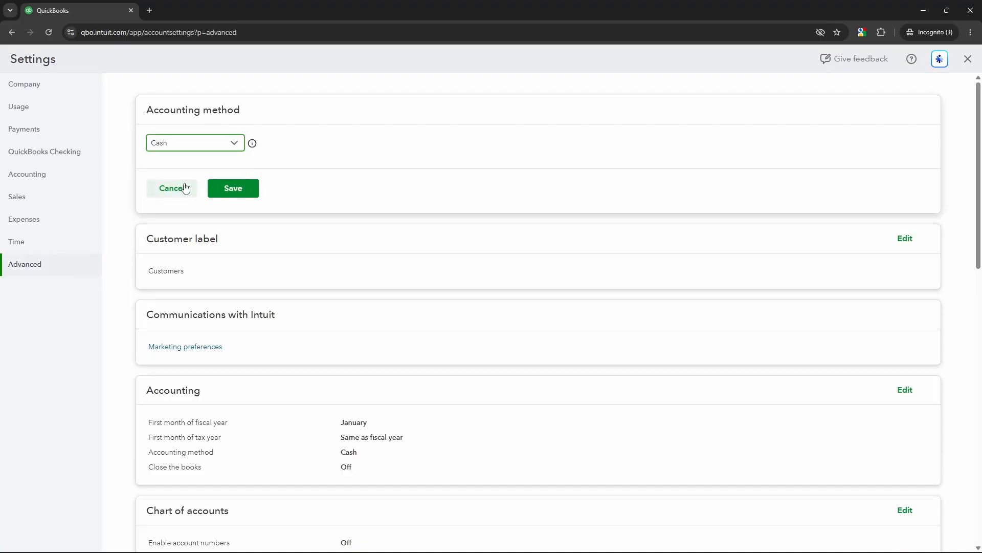
left_click(244, 194)
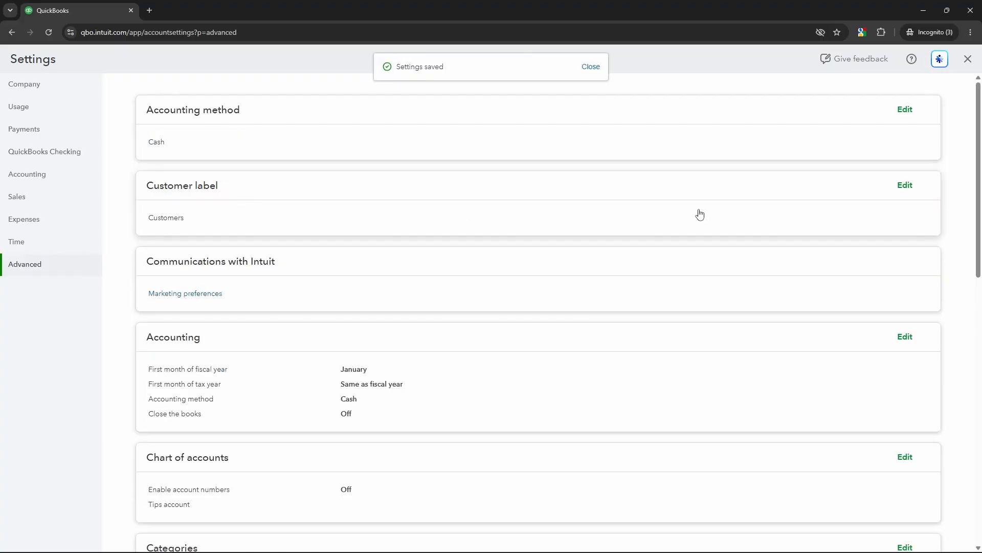
Enable account numbers for the chart of accounts, have them shown, then save and leave the settings
left_click_drag(978, 114, 947, 256)
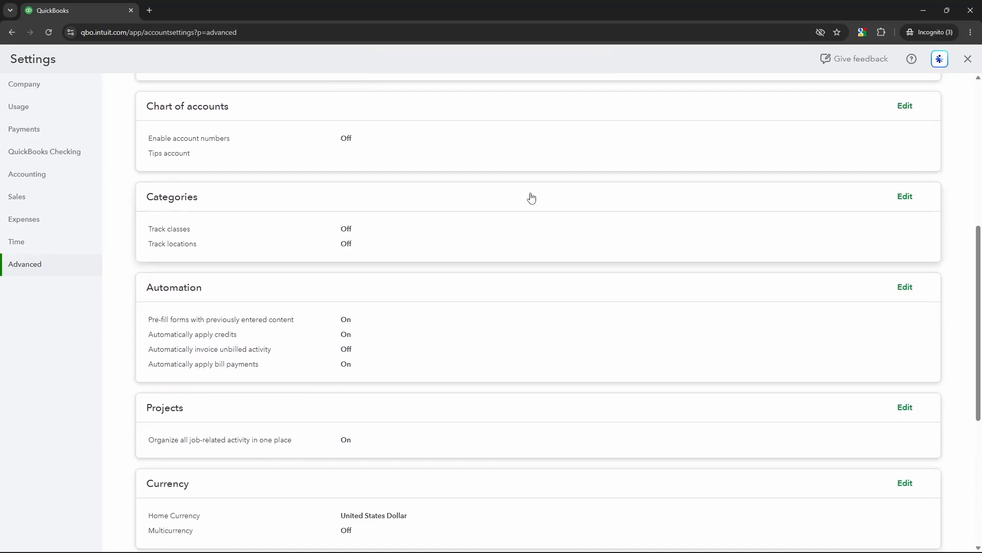
left_click(361, 145)
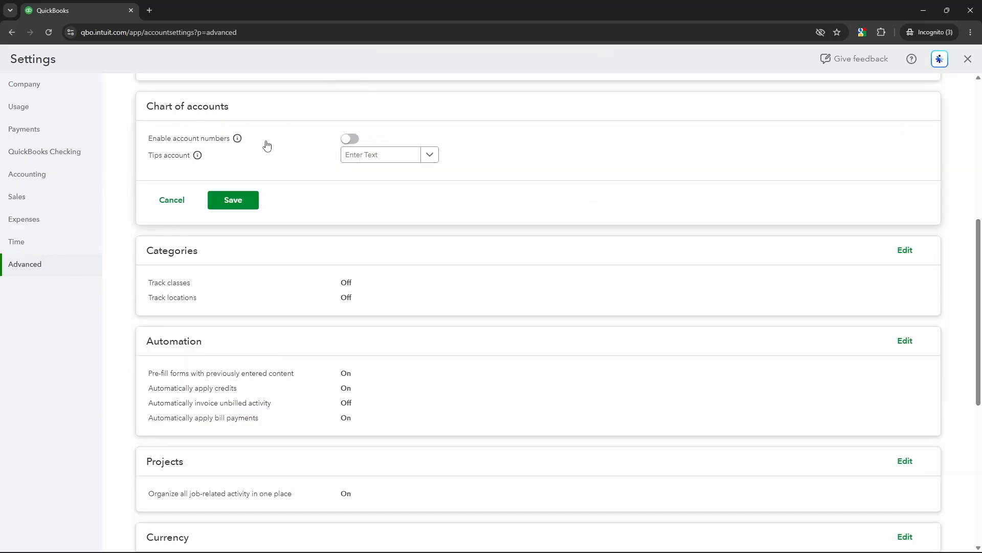
left_click(352, 144)
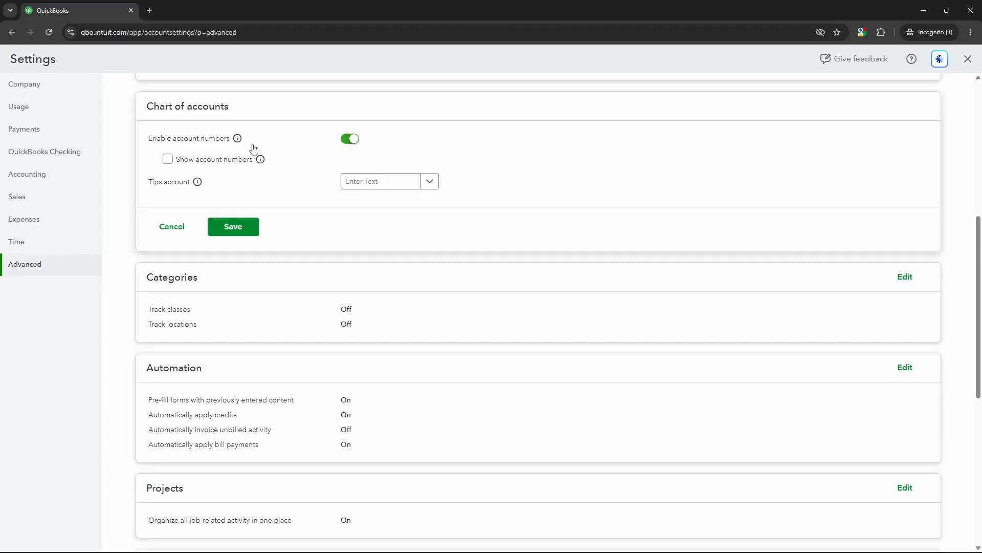
left_click(170, 161)
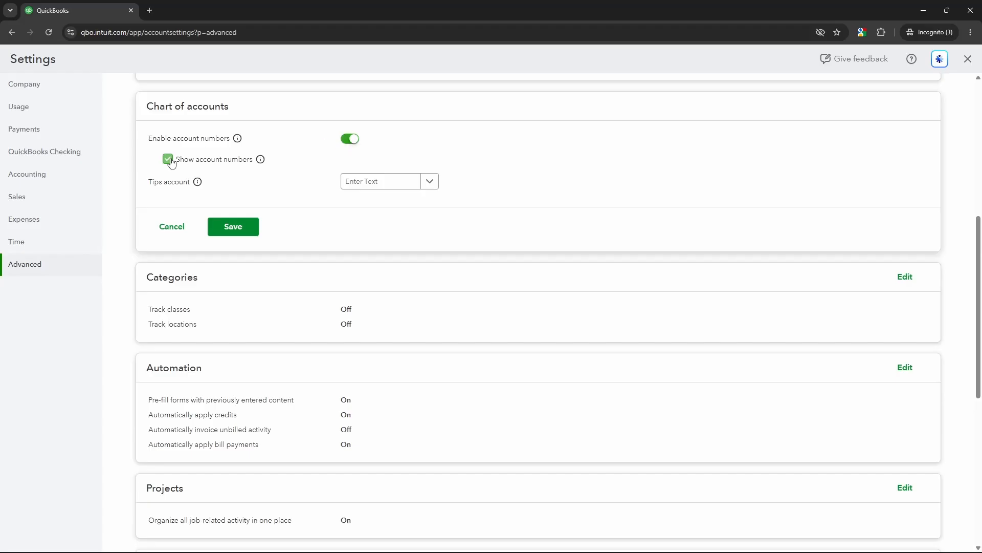
left_click(234, 227)
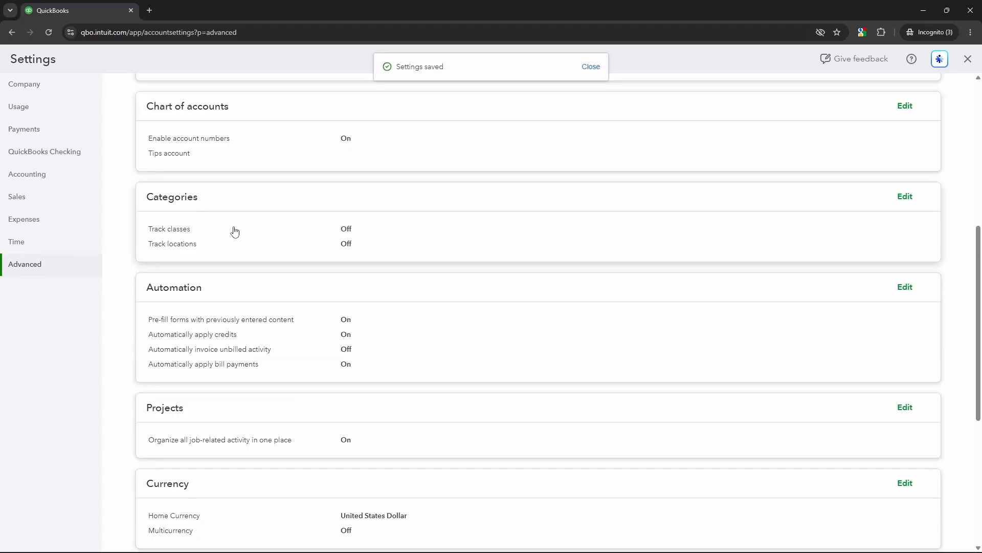
left_click(968, 59)
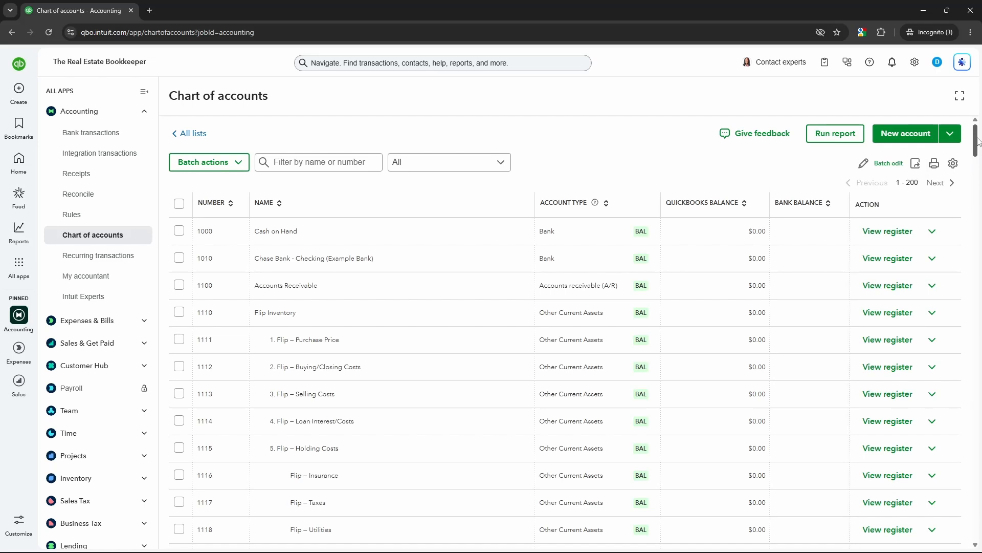
Lock the Flip Inventory parent account (1110) and suppress the lock confirmation for future accounts
left_click(144, 91)
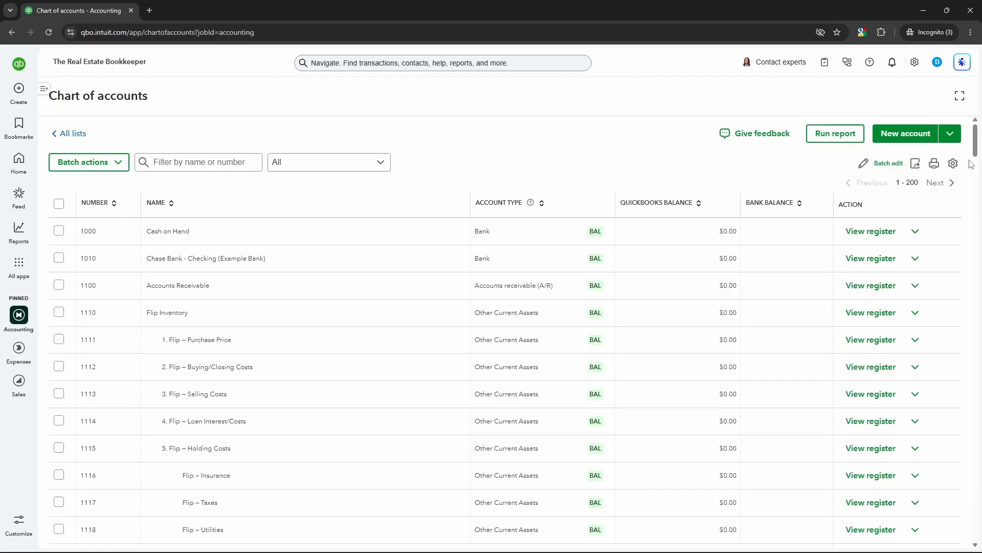
scroll(975, 148, "down", 3)
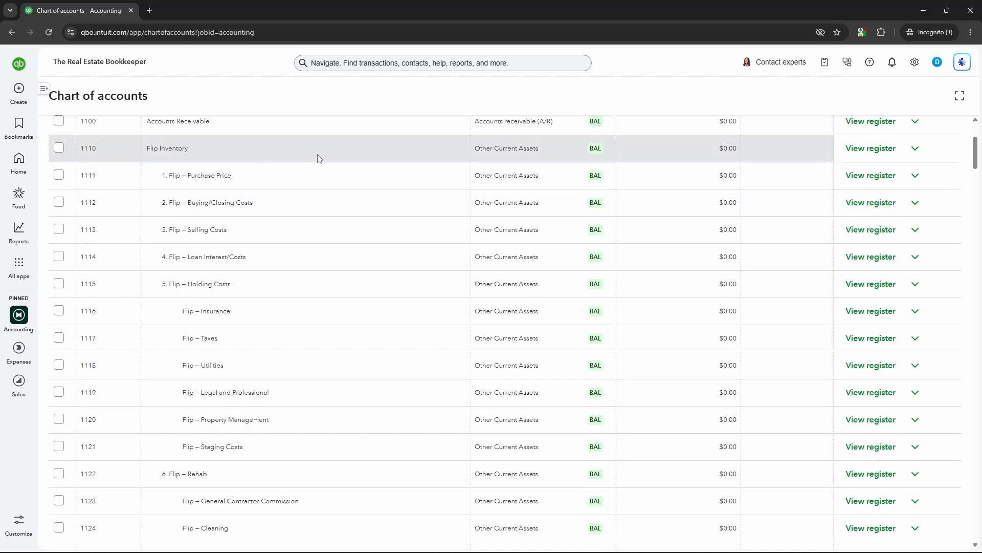
left_click(914, 149)
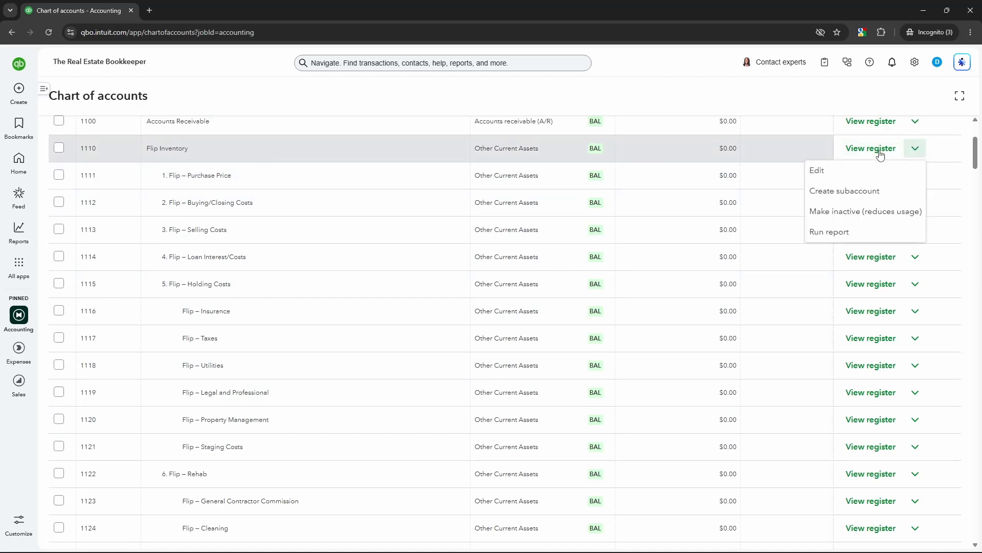
left_click(825, 172)
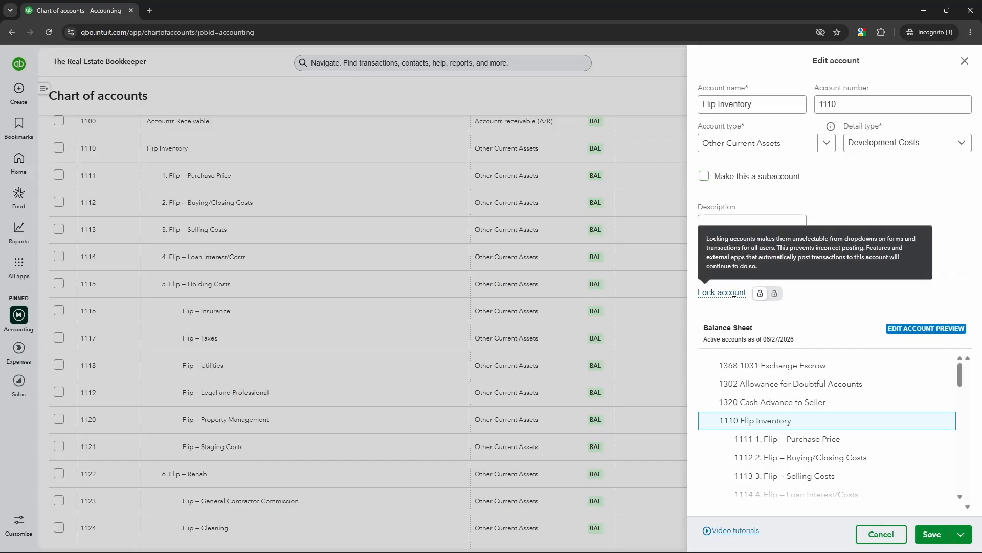
left_click(773, 295)
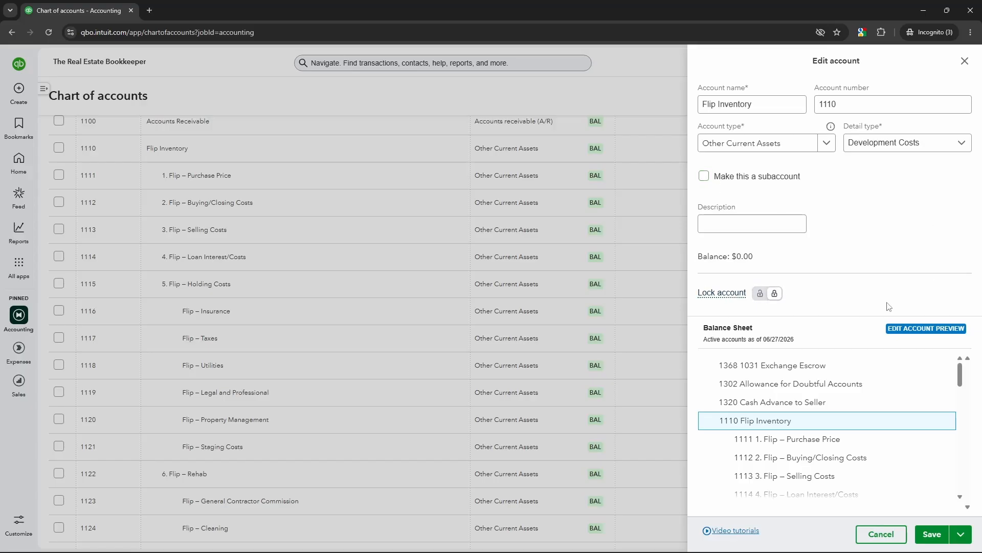
left_click(933, 535)
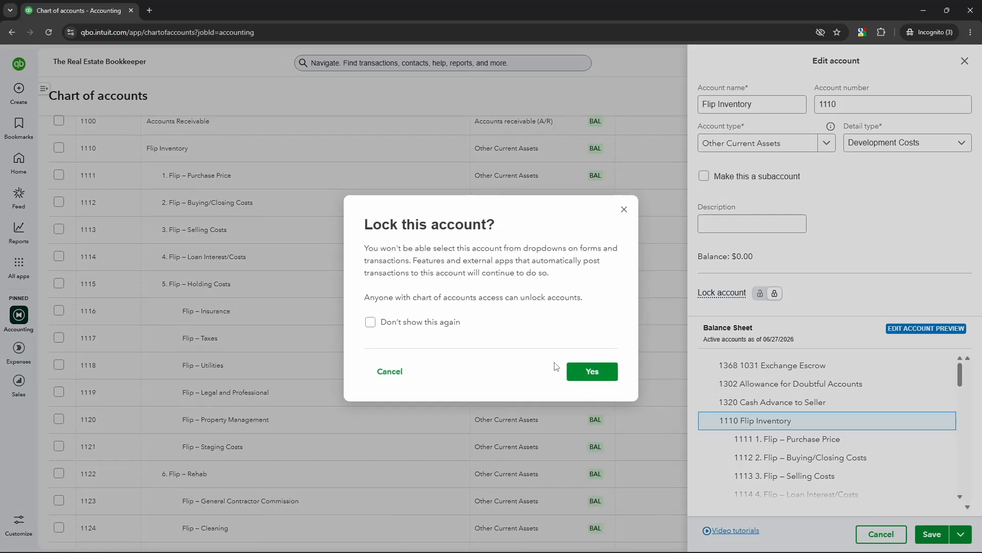
left_click(429, 326)
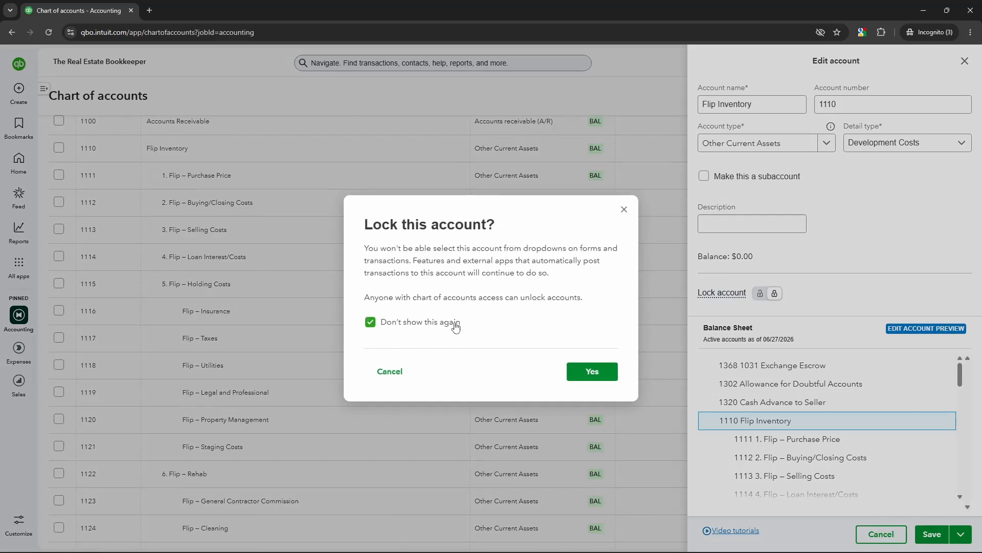
left_click(592, 372)
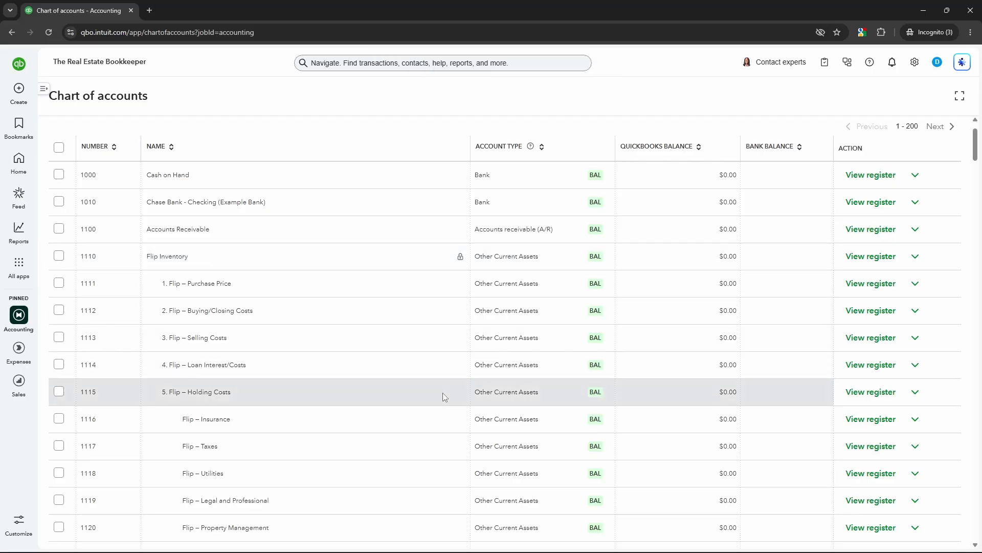
Lock the "5. Flip – Holding Costs" subaccount (1115) and save it
left_click(915, 392)
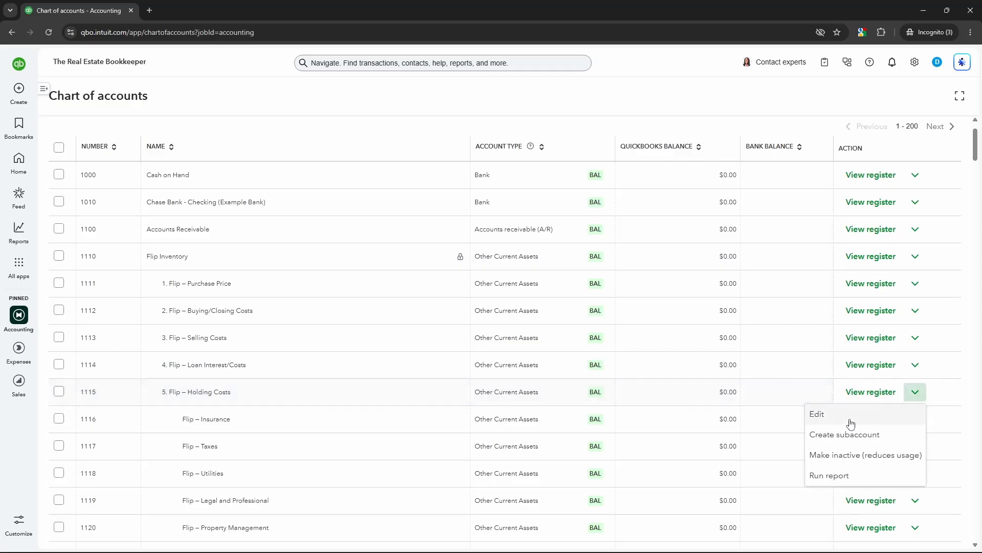
left_click(828, 416)
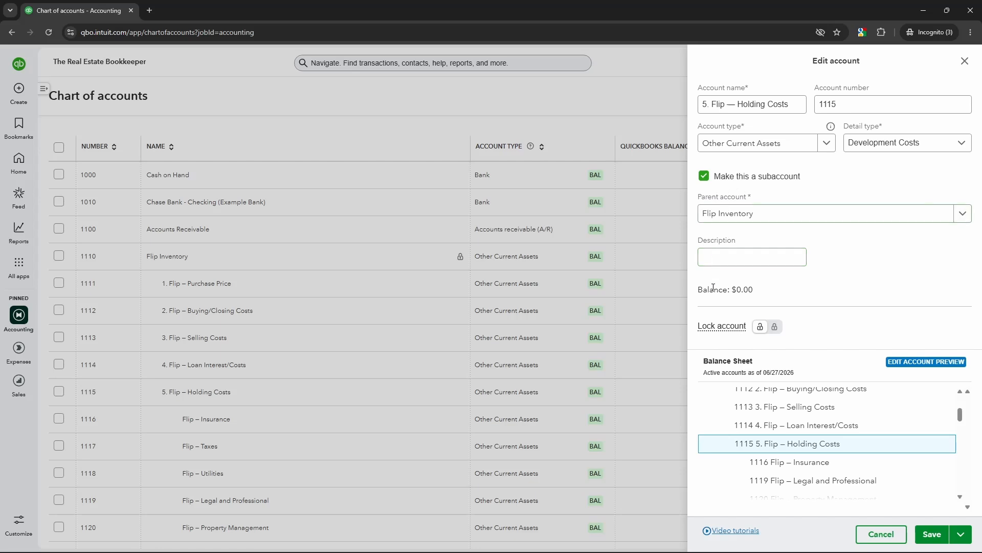
left_click(774, 327)
left_click(932, 534)
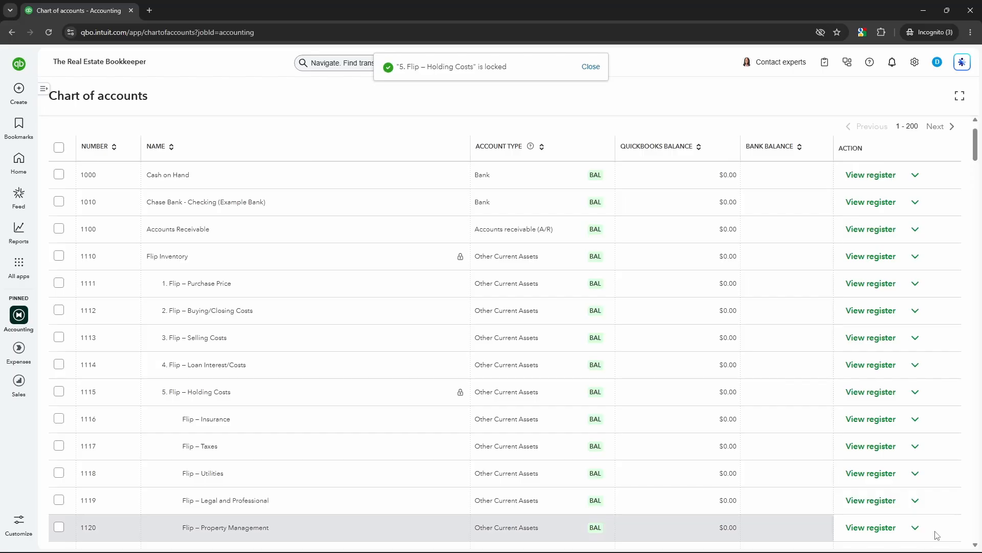
Record a deposit in the 1. Flip – Purchase Price (1111) register with an increase of 1.00 against Cash on Hand, then return to the chart of accounts
left_click(880, 288)
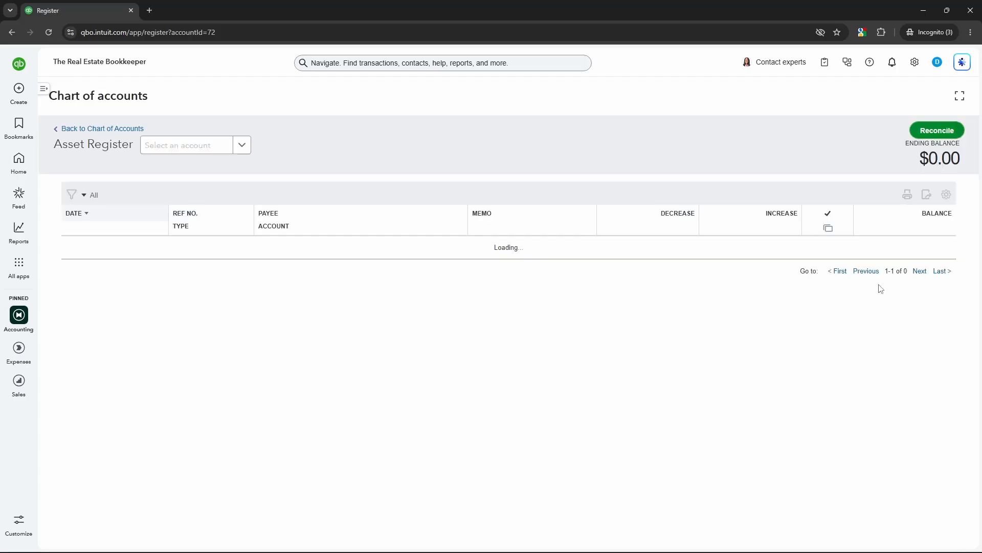
left_click(96, 269)
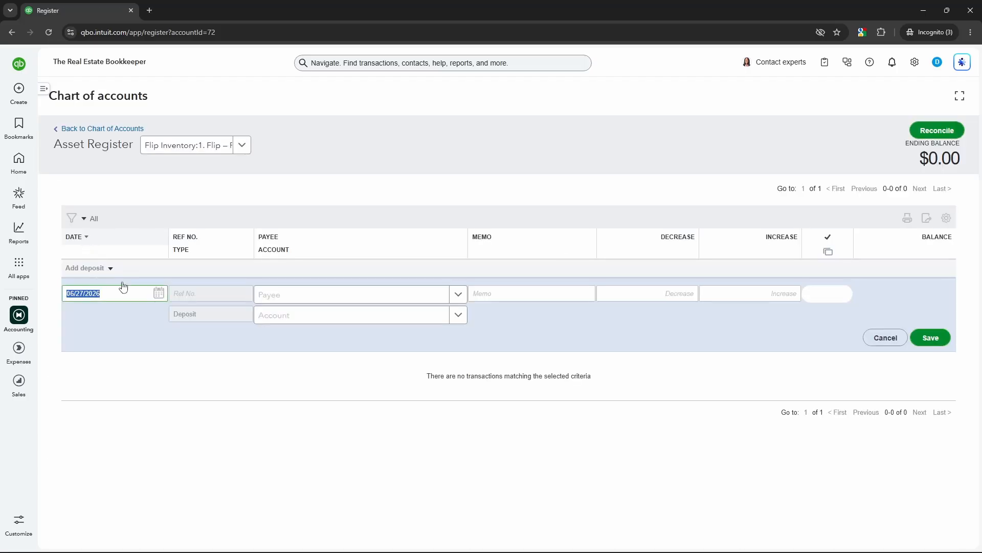
left_click(672, 296)
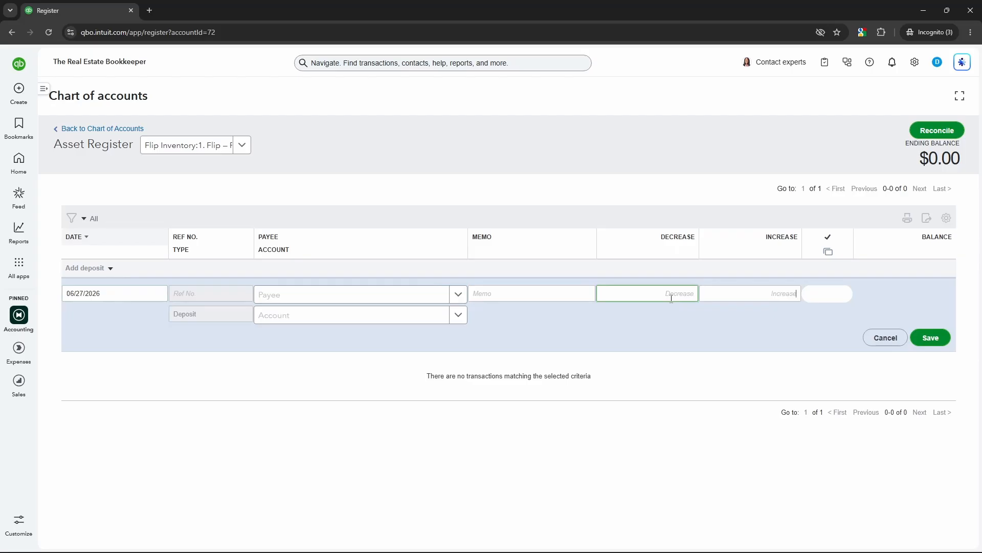
type("1")
key("Tab")
left_click(931, 337)
left_click(342, 337)
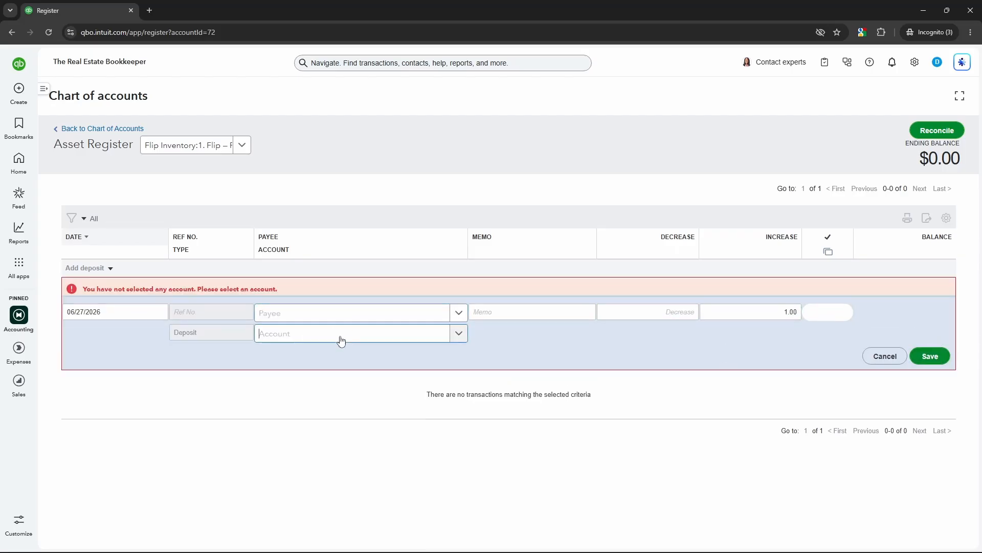
type("cash")
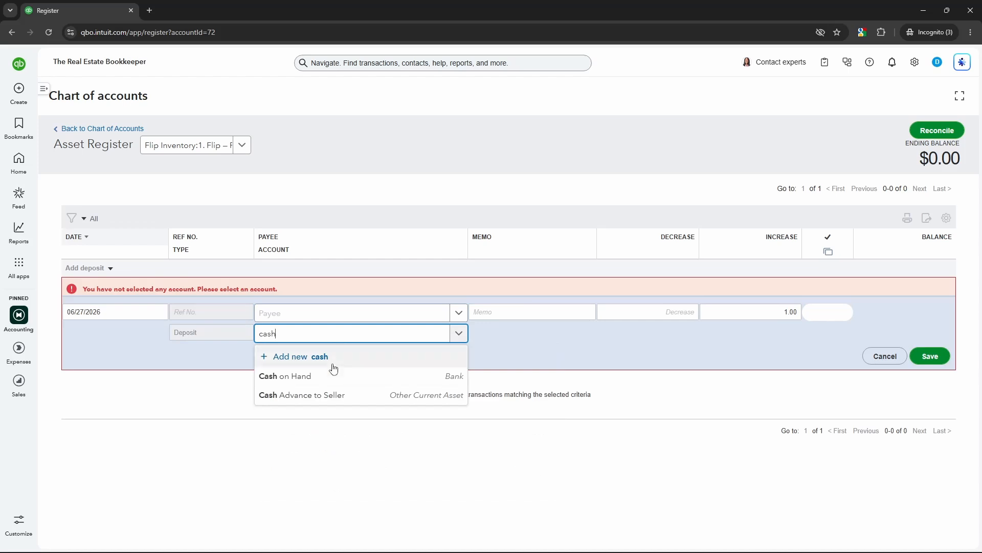
left_click(332, 372)
left_click(930, 337)
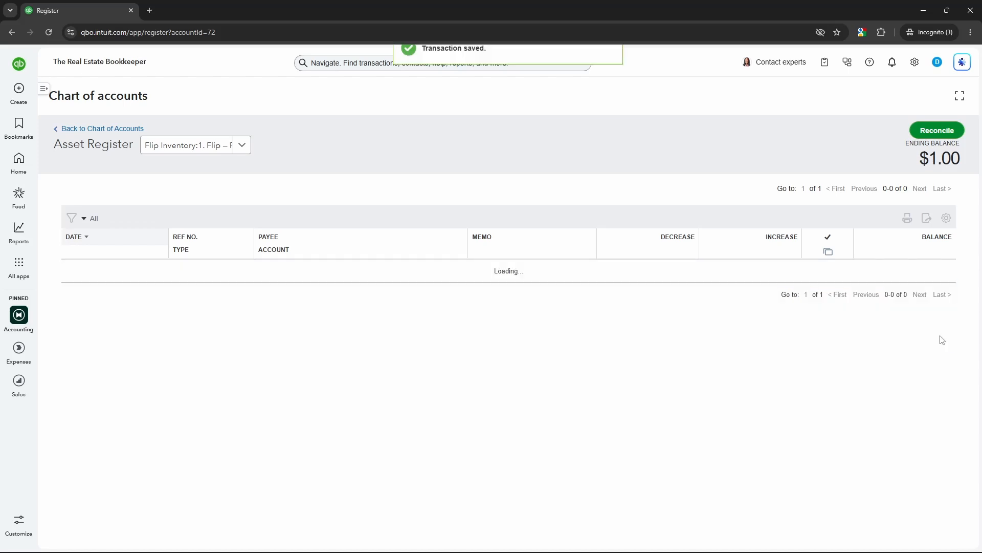
left_click(93, 132)
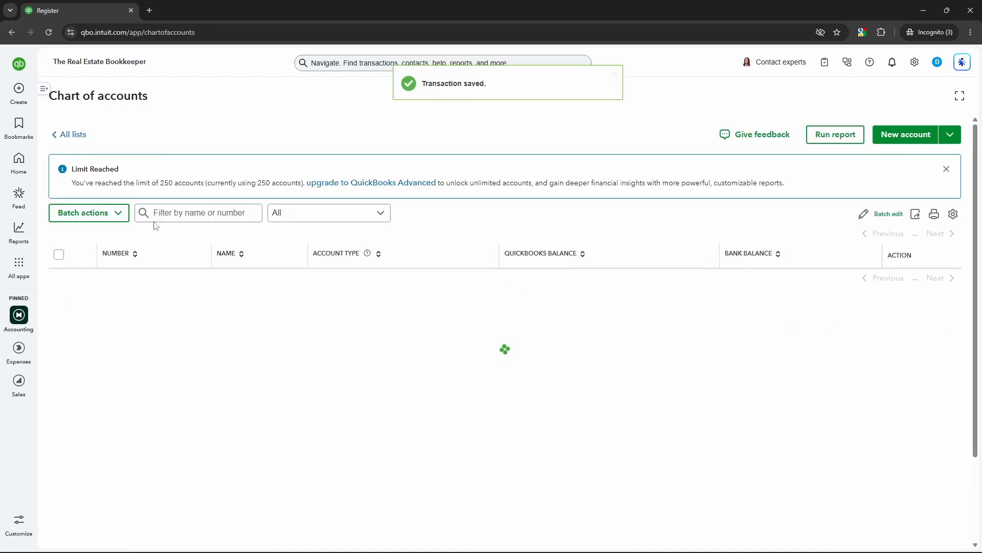
Record a deposit in the Flip – Insurance (1116) register with an increase of 2.00 against Cash on Hand and save it
scroll(386, 335, "down", 1)
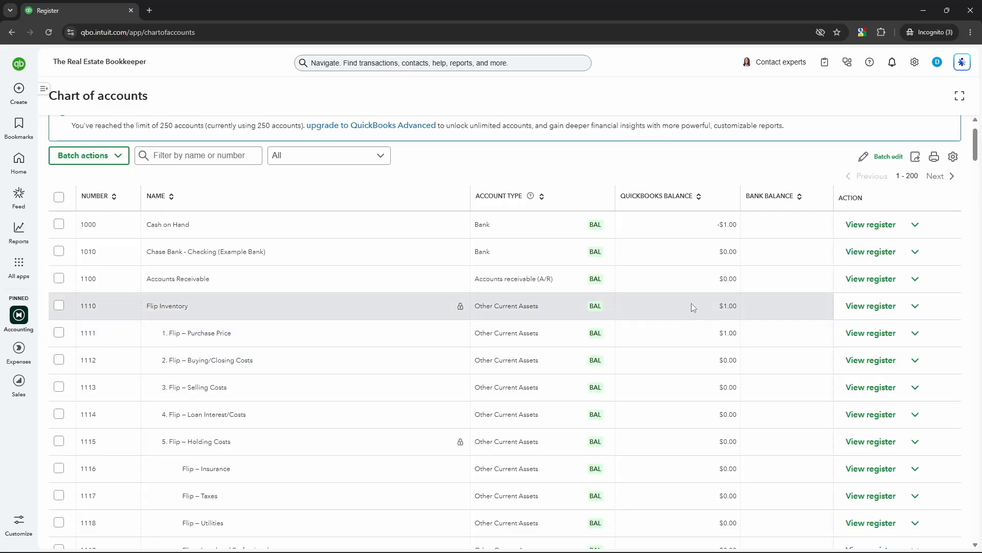
scroll(686, 324, "down", 3)
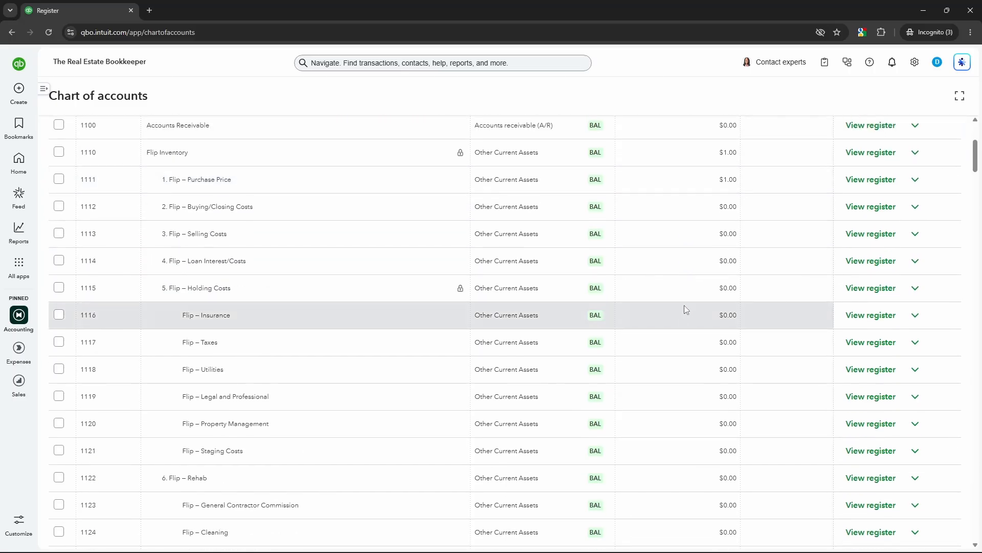
left_click(881, 315)
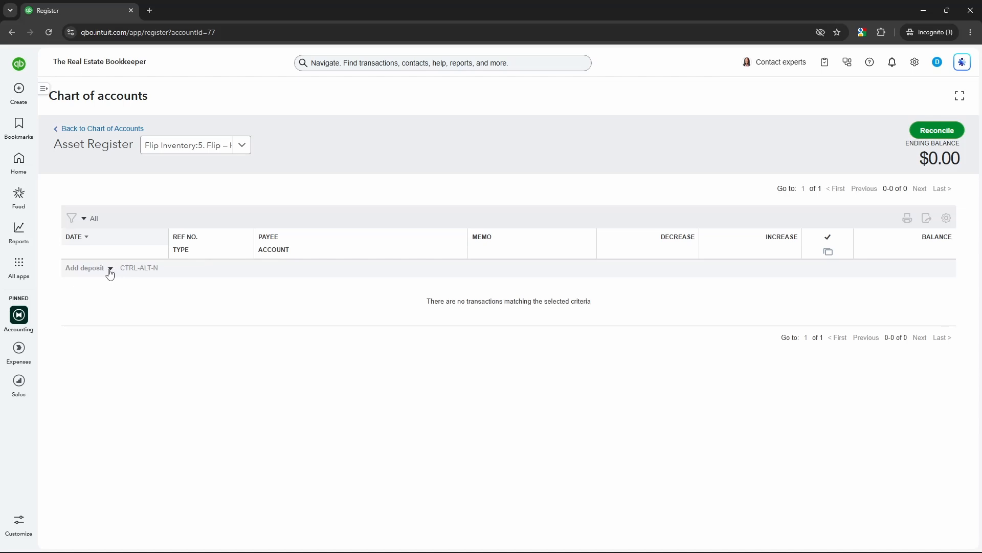
left_click(95, 271)
left_click(331, 315)
type("cash")
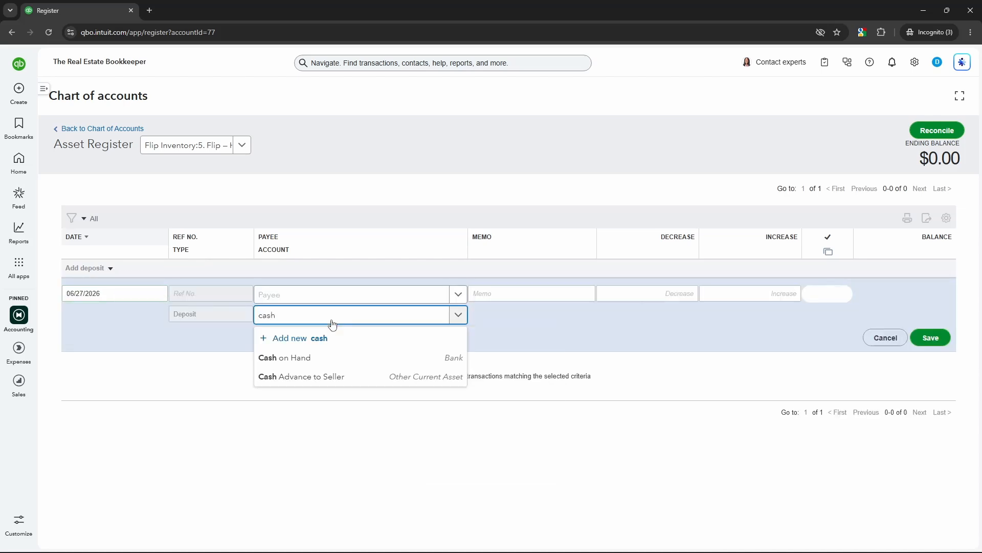
key("Return")
left_click(762, 293)
type("2")
left_click(931, 337)
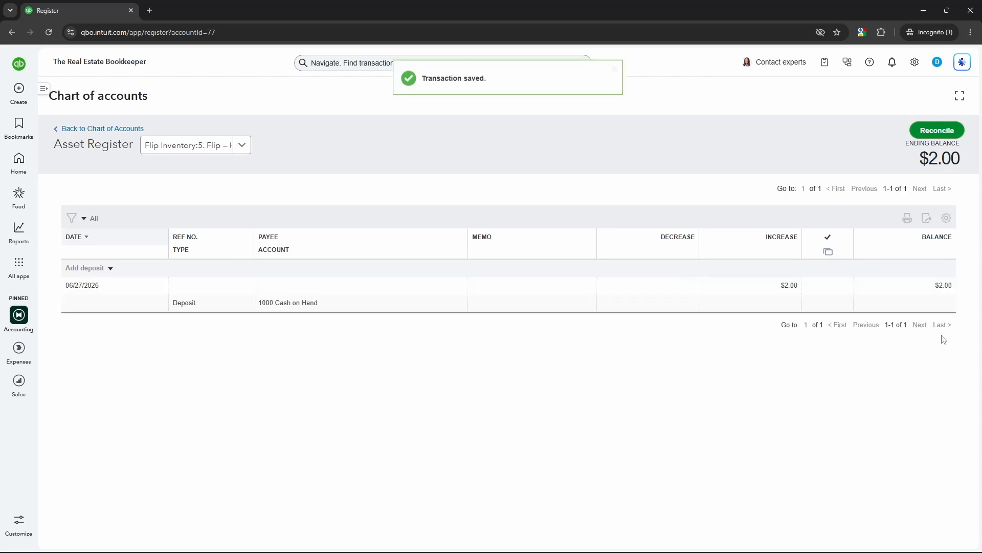
Return to the chart of accounts and compare the balances of Flip Inventory, Holding Costs, Insurance and Purchase Price
left_click(137, 129)
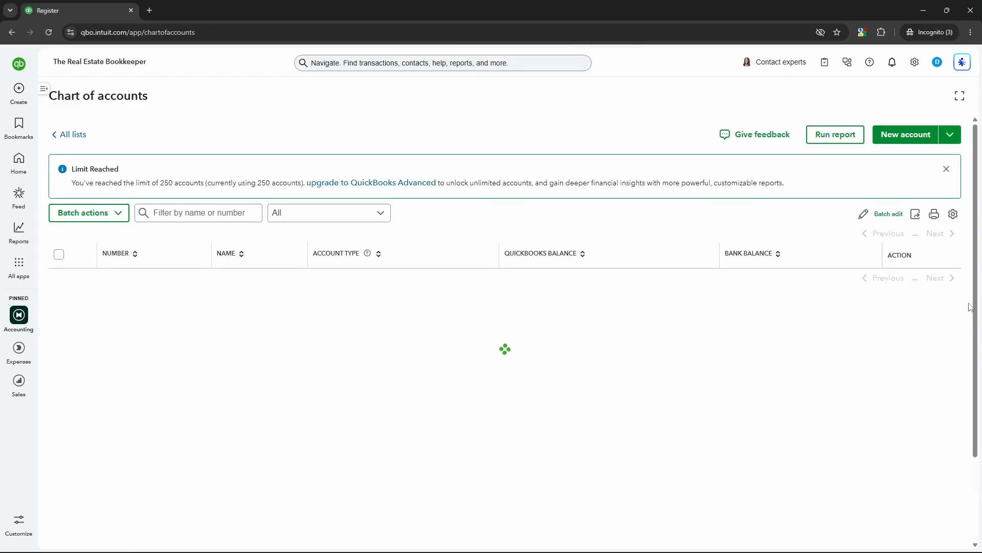
double_click(728, 315)
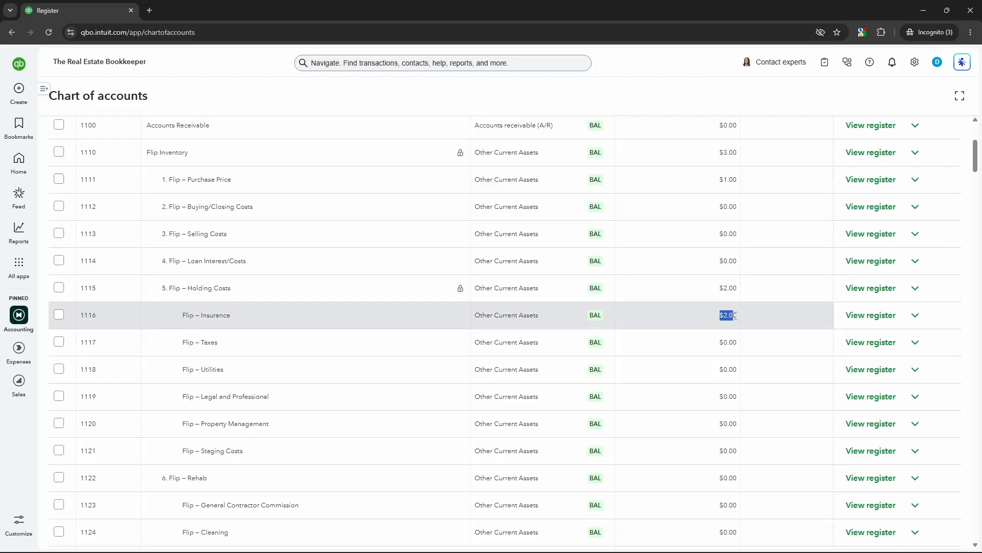
double_click(728, 287)
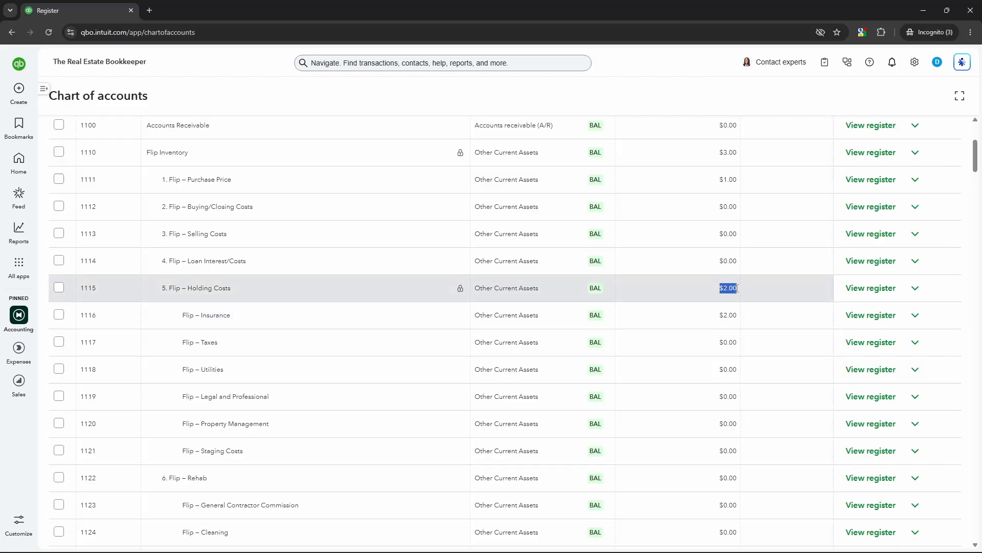
left_click(722, 290)
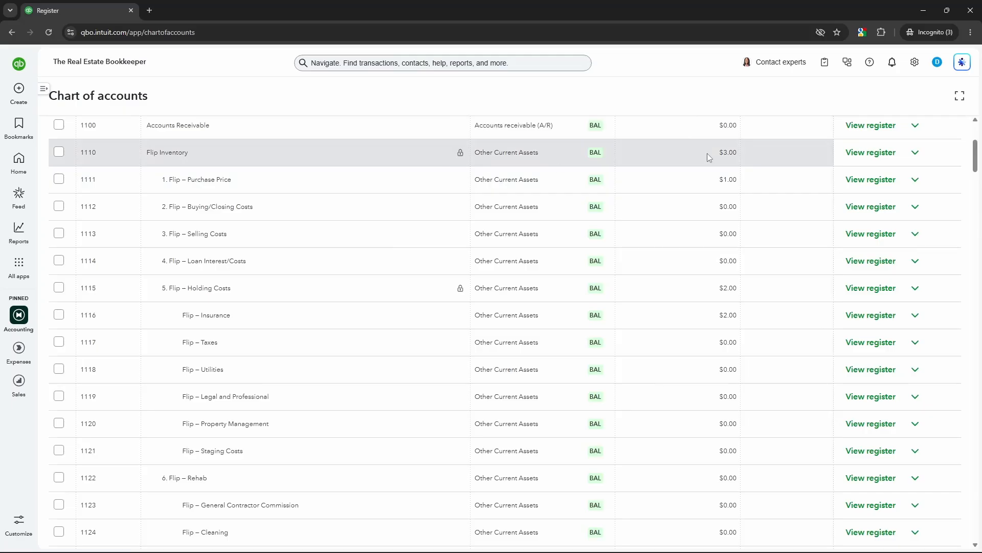
left_click_drag(722, 156, 743, 156)
left_click_drag(719, 315, 738, 316)
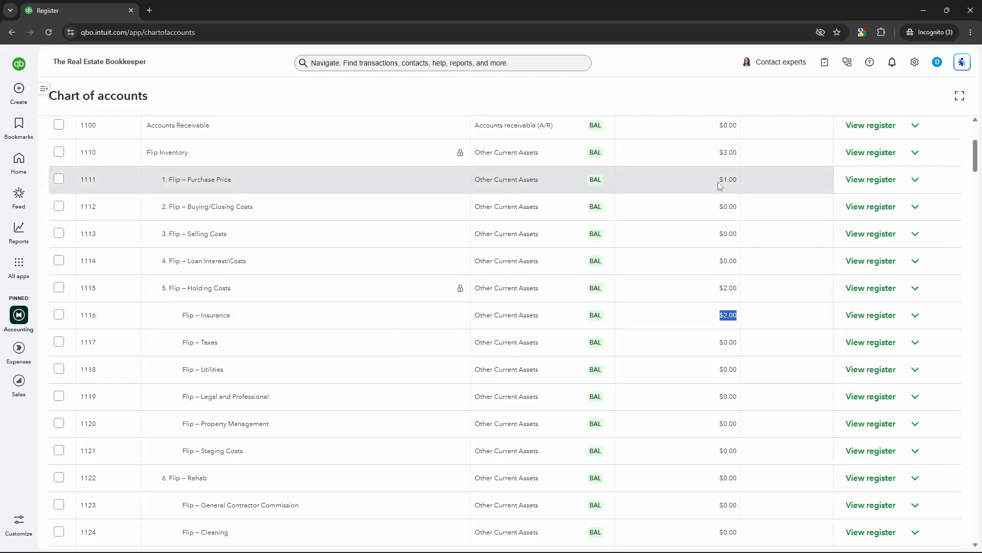
left_click_drag(719, 180, 739, 181)
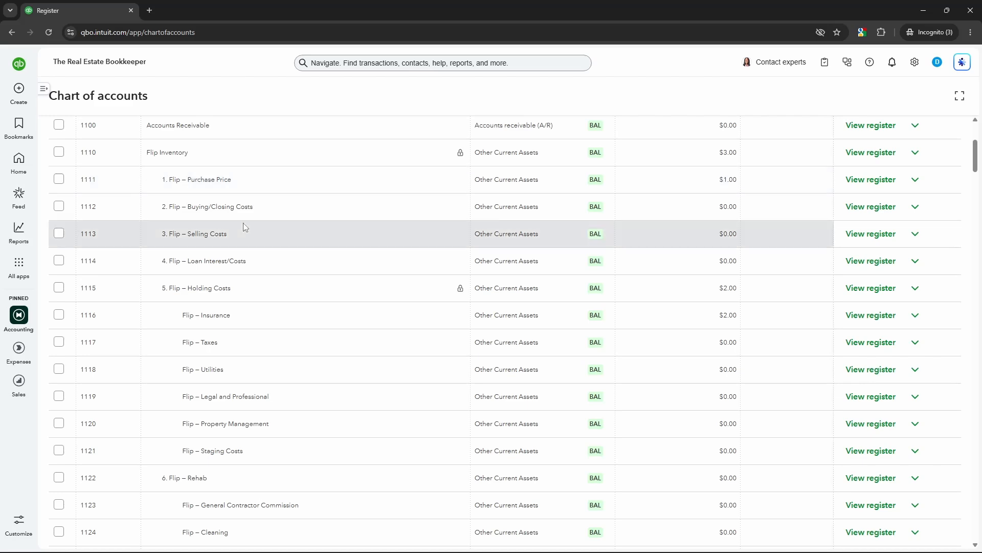
Open the Balance Sheet from the standard reports and review how the Flip Inventory subaccounts total into their parent accounts
mouse_move(21, 233)
left_click(59, 249)
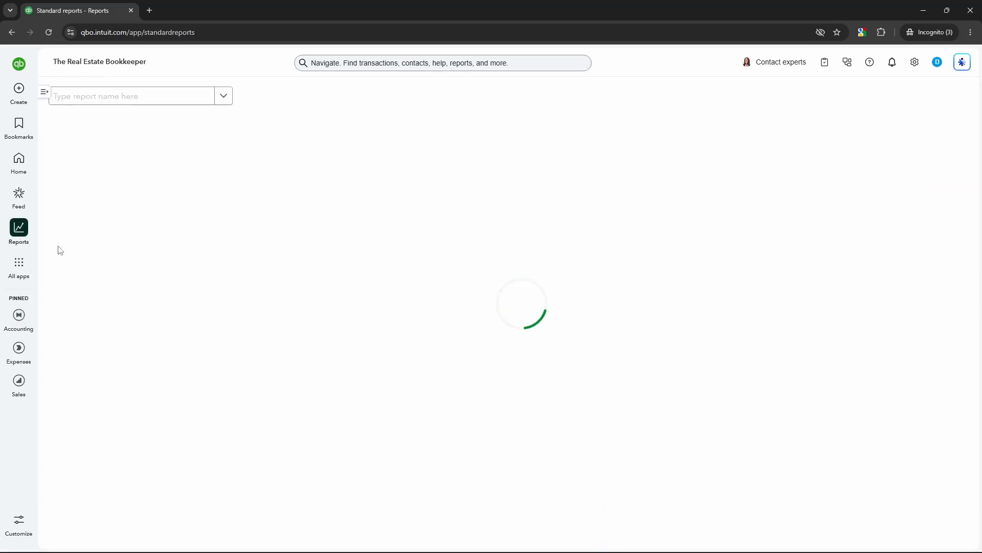
left_click(93, 260)
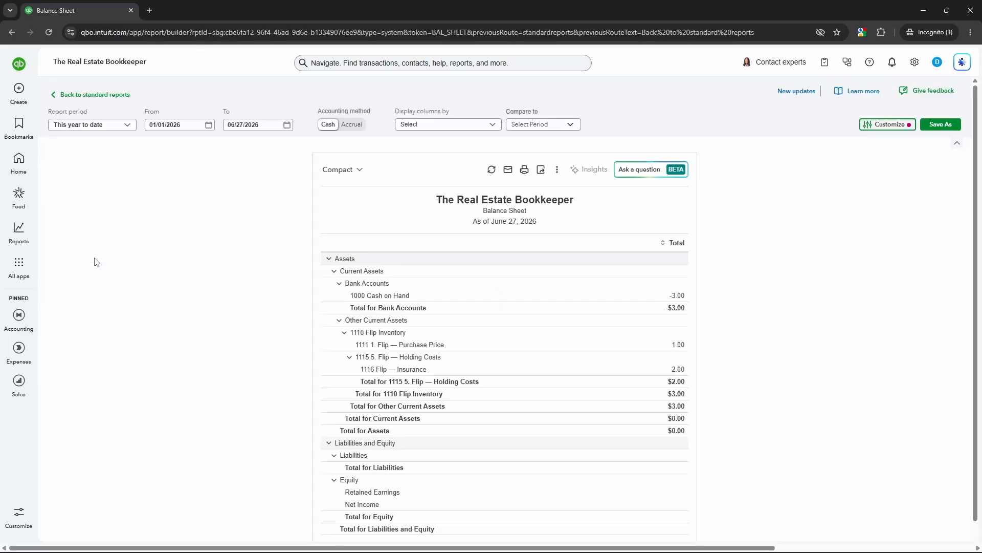
left_click_drag(974, 218, 973, 244)
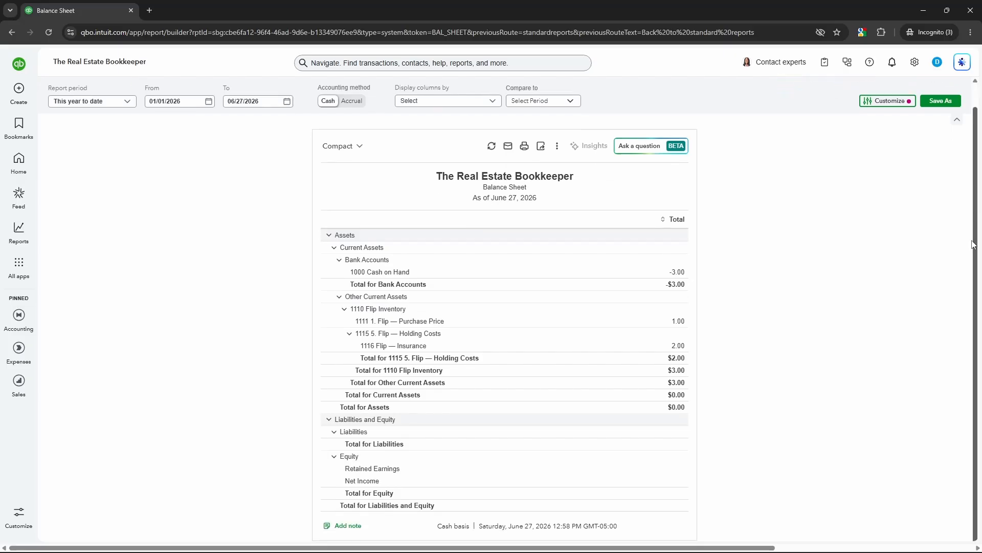